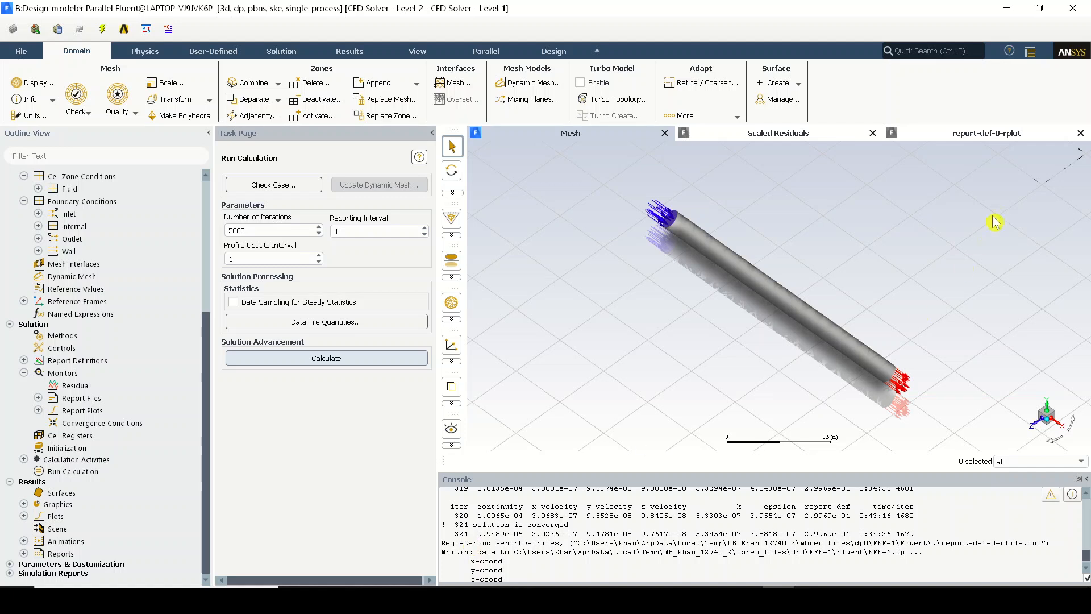
Review the velocity report and scaled residuals plots, and compute the mass flow rate flux report for the inlet and outlet
click(1020, 136)
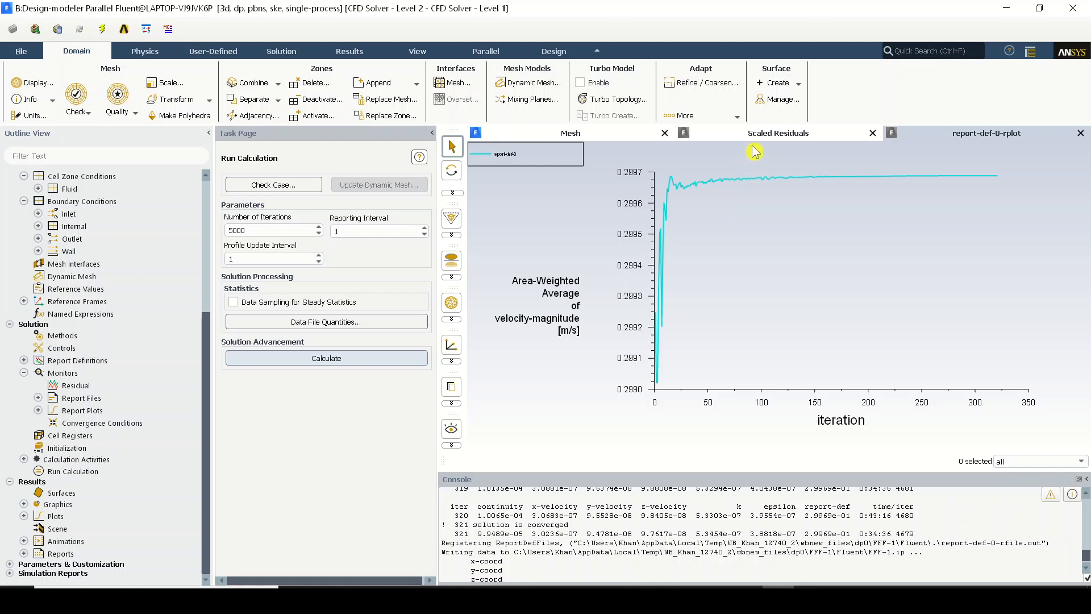
click(768, 136)
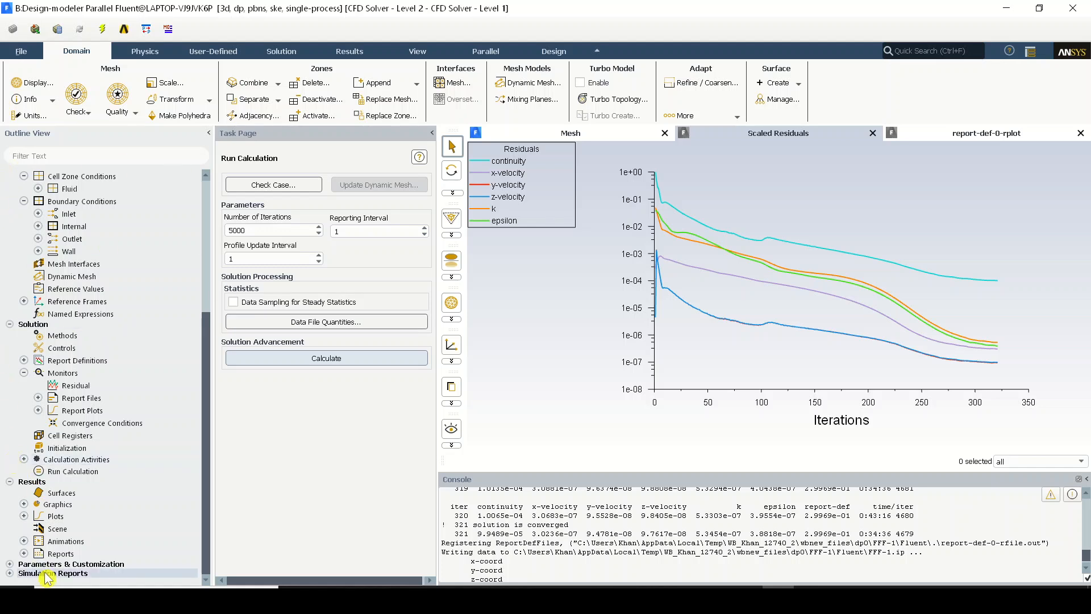
click(24, 554)
scroll(68, 543, down, 2)
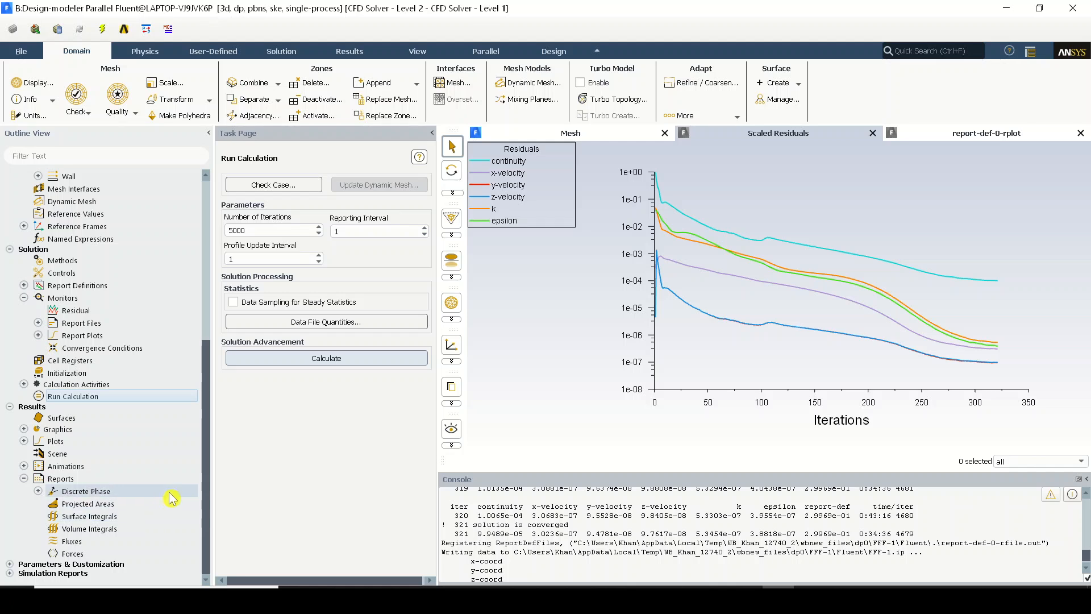
double_click(72, 541)
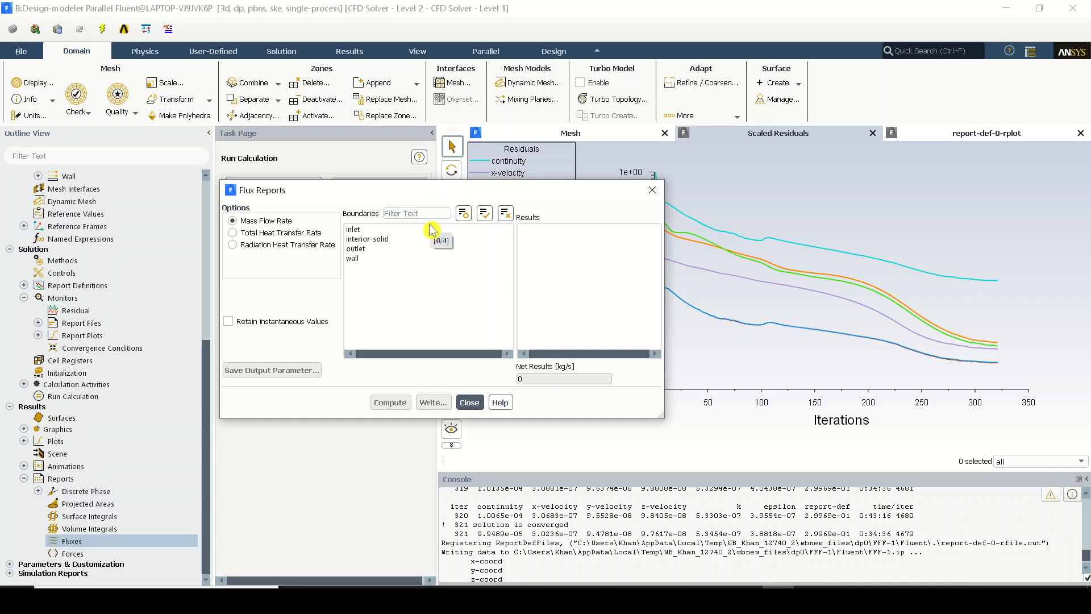
click(408, 230)
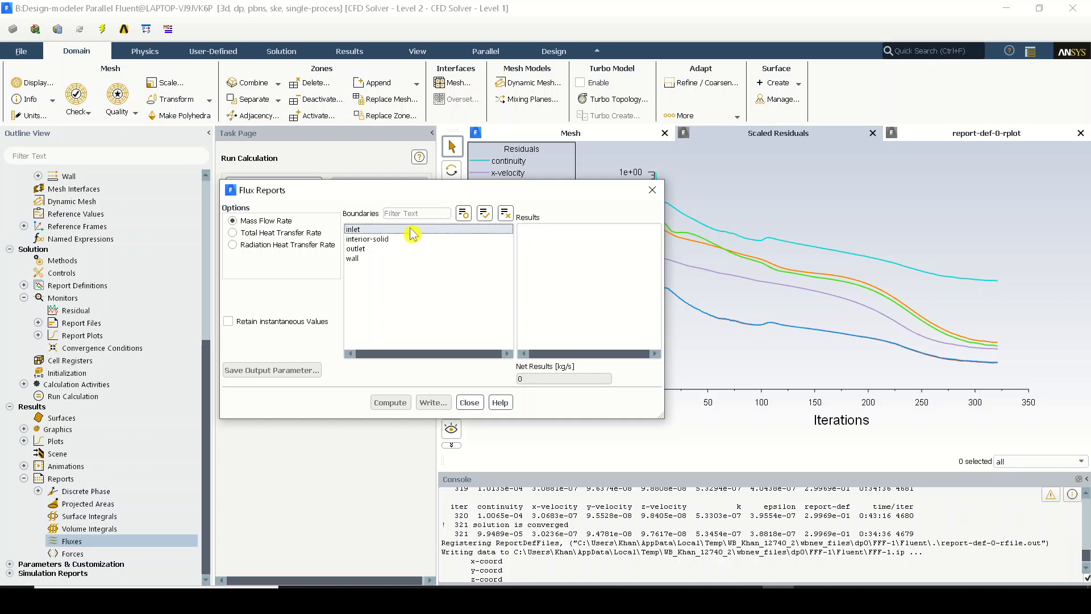
click(418, 248)
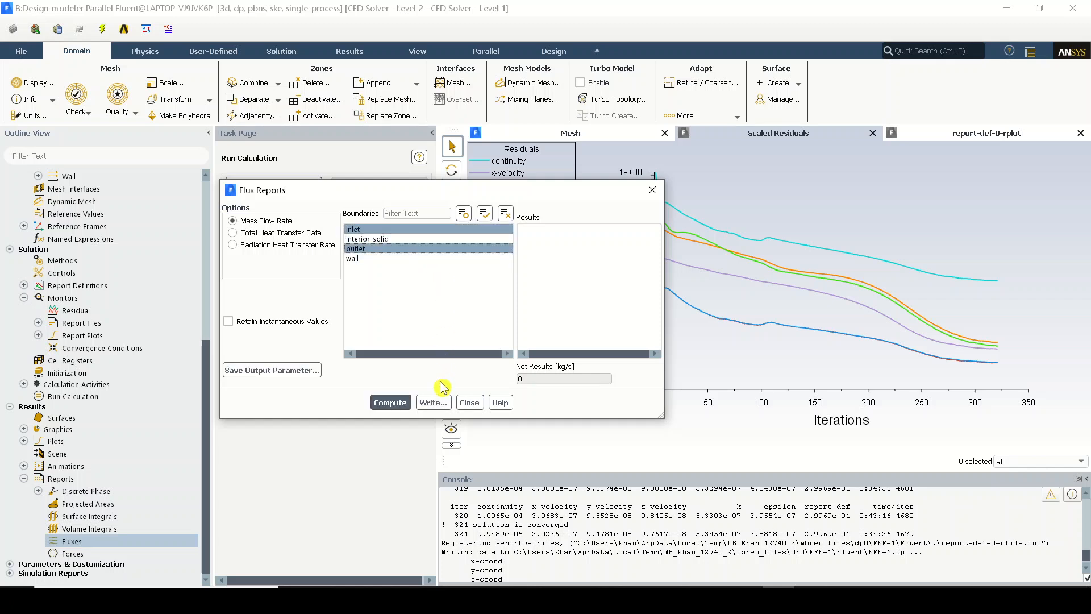
click(390, 403)
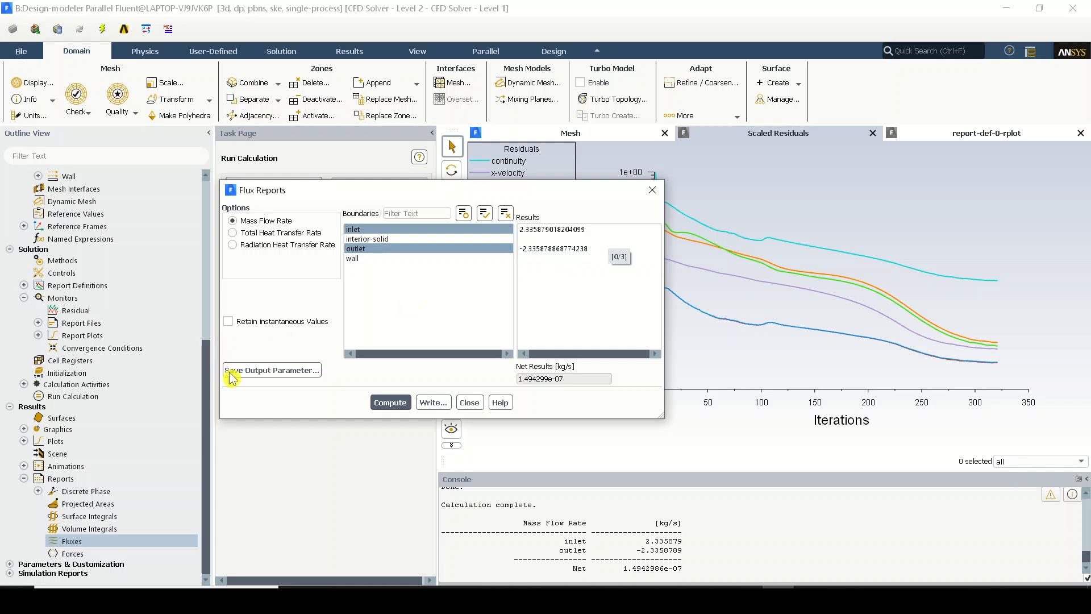
click(470, 404)
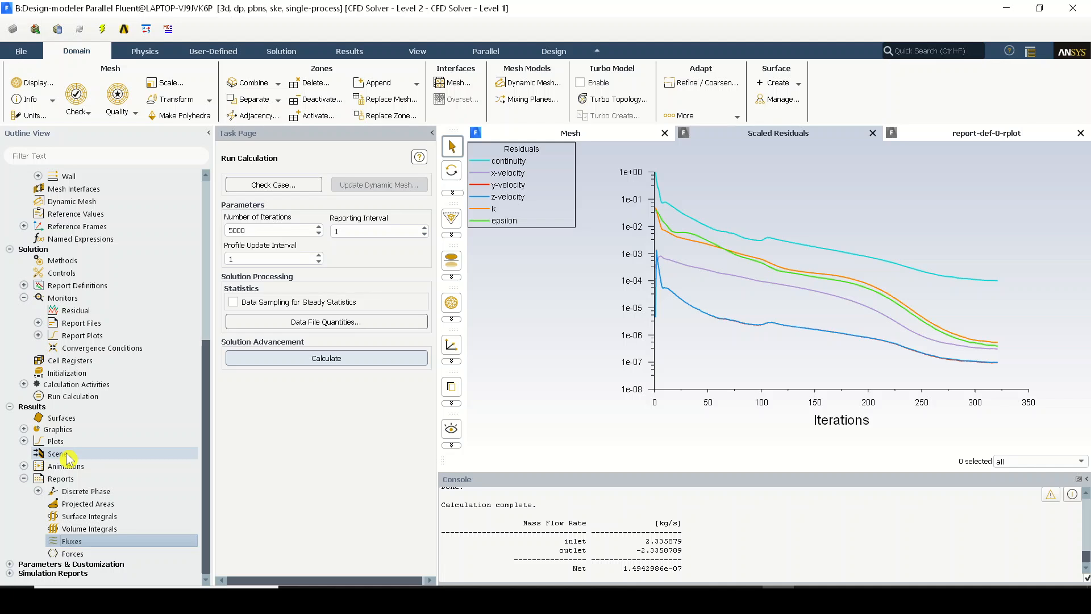
Review the case's materials list and select the water-liquid fluid
scroll(66, 458, up, 10)
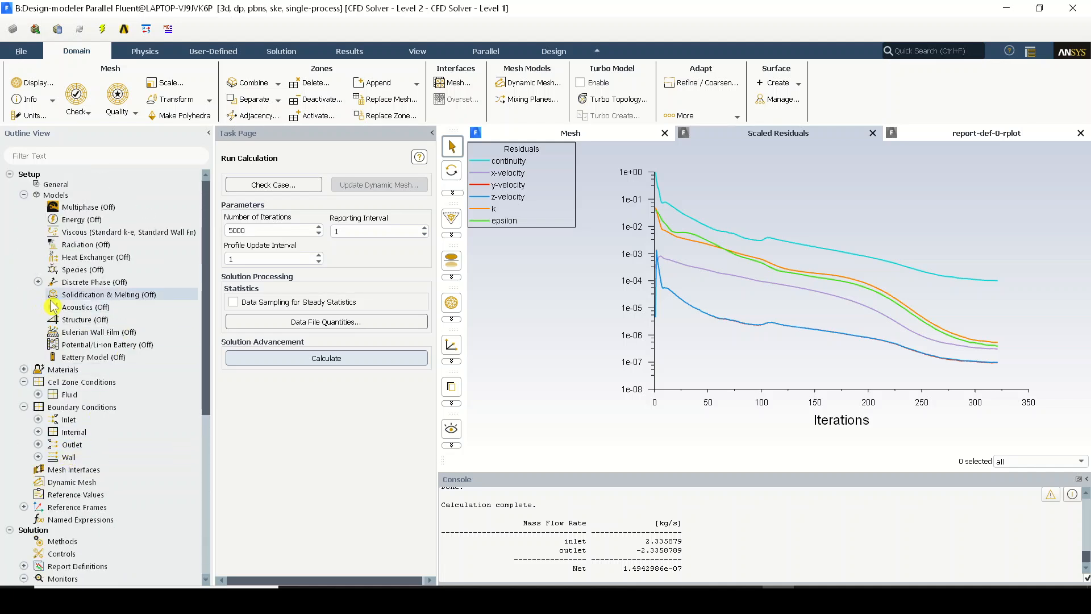
click(127, 369)
double_click(130, 370)
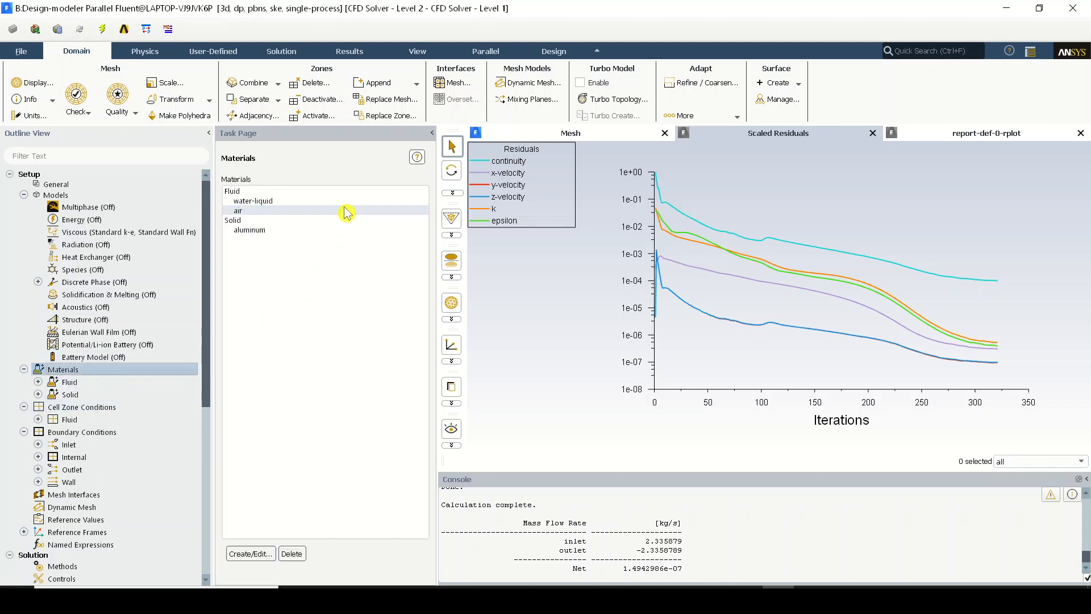
click(350, 211)
click(353, 202)
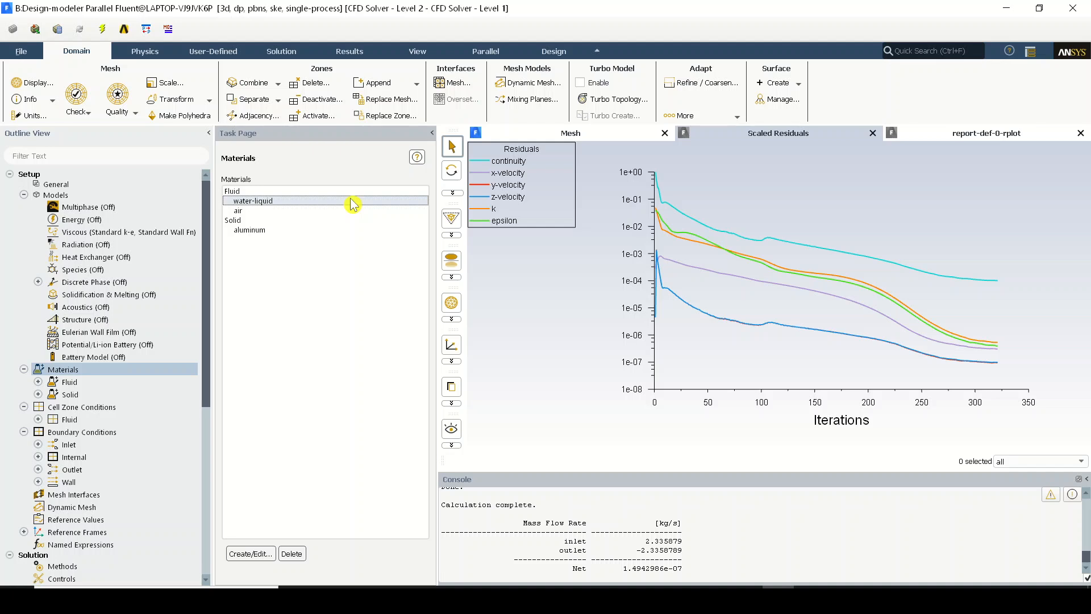
click(353, 202)
scroll(166, 498, down, 8)
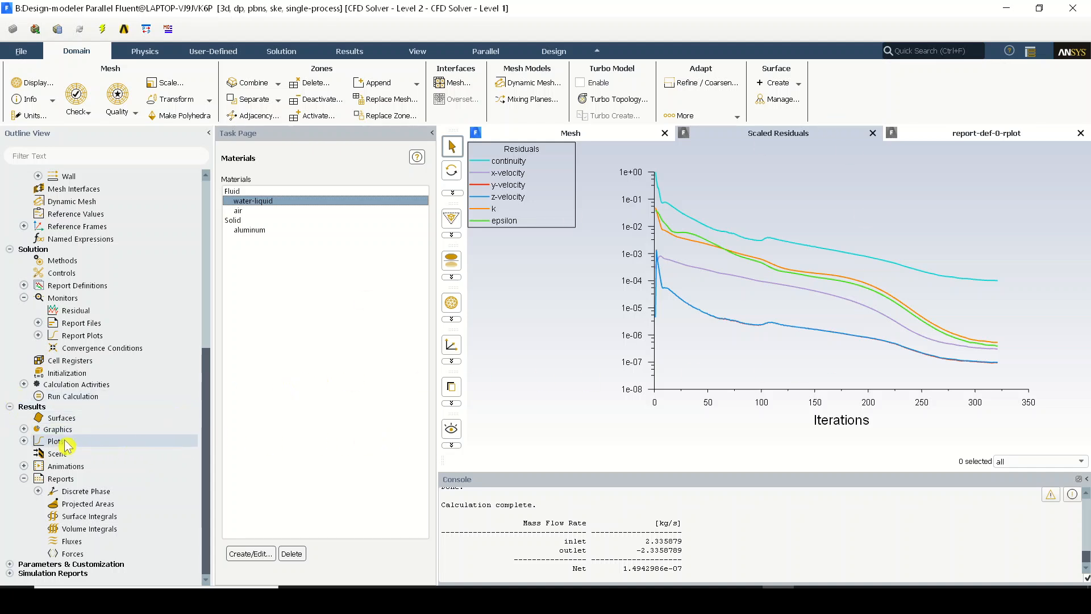
click(23, 429)
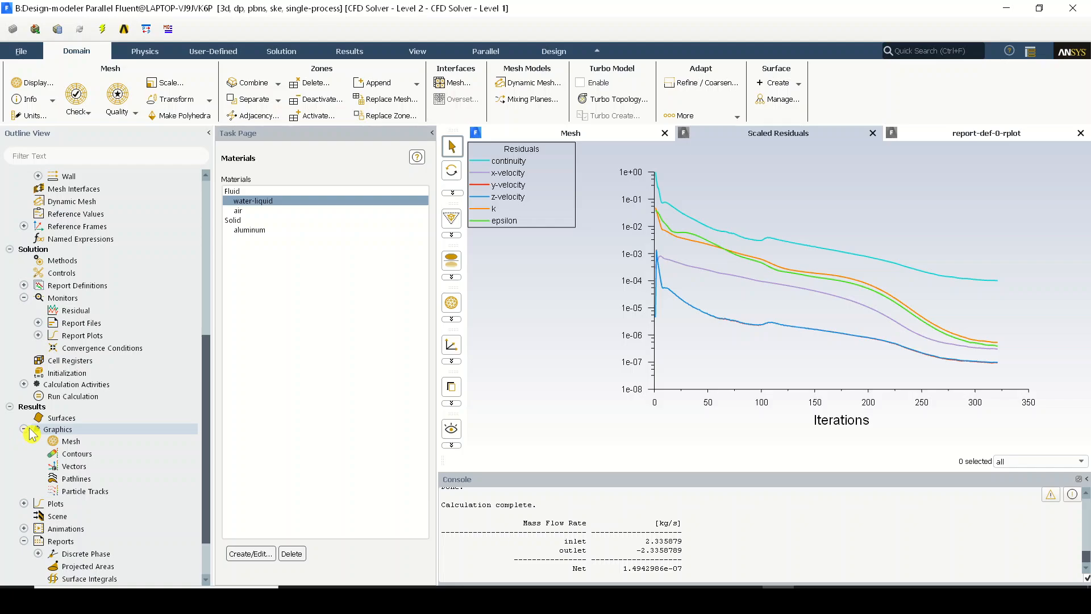
click(588, 600)
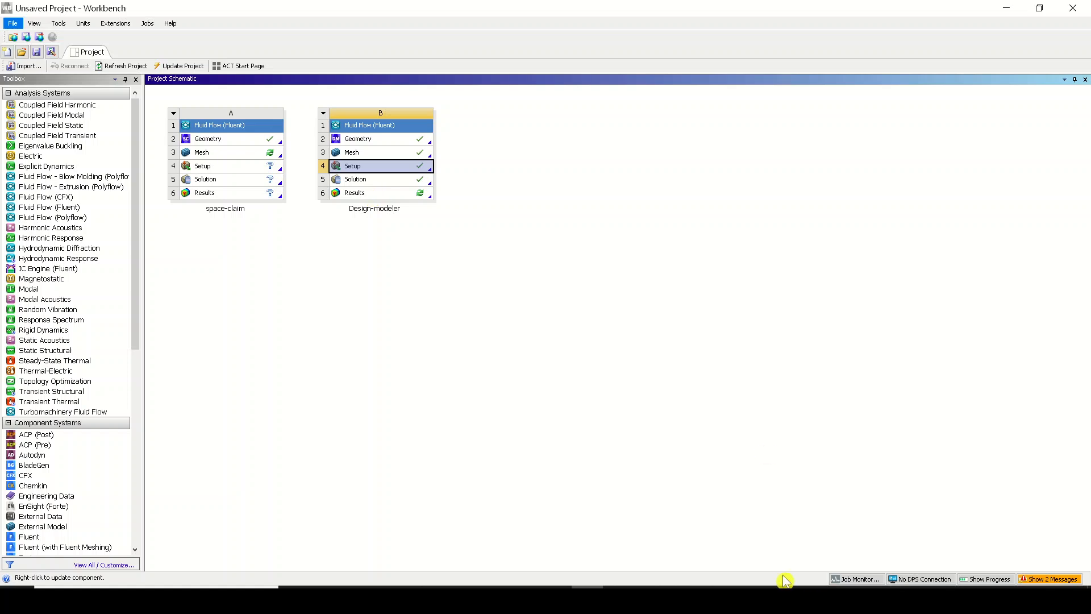
click(780, 599)
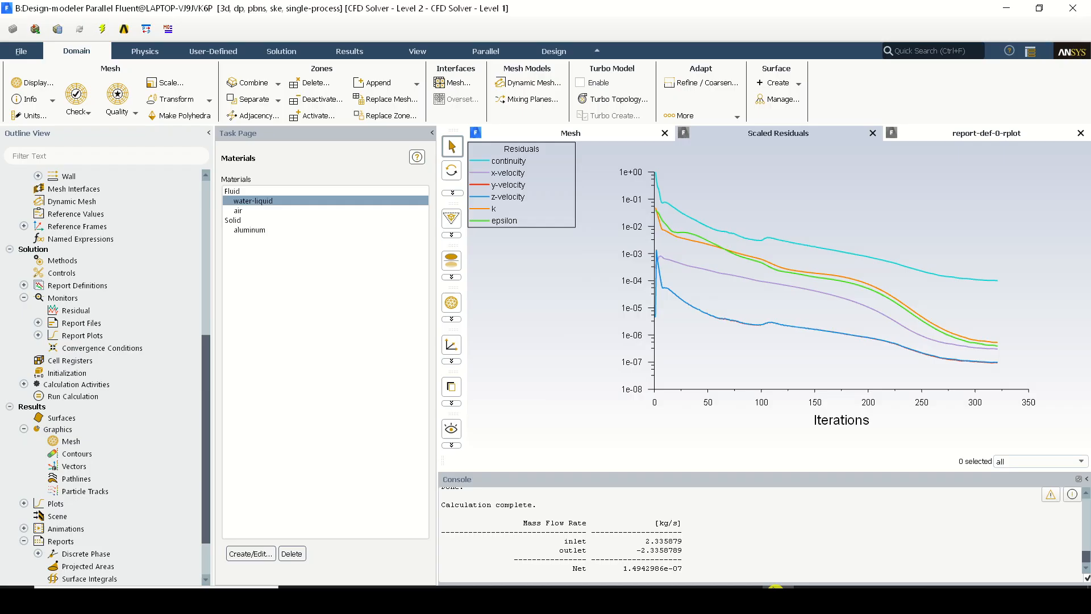
Close the Fluent solver, switch to Workbench, and open the Results of the Design-modeler system in CFD-Post
click(1073, 8)
click(546, 312)
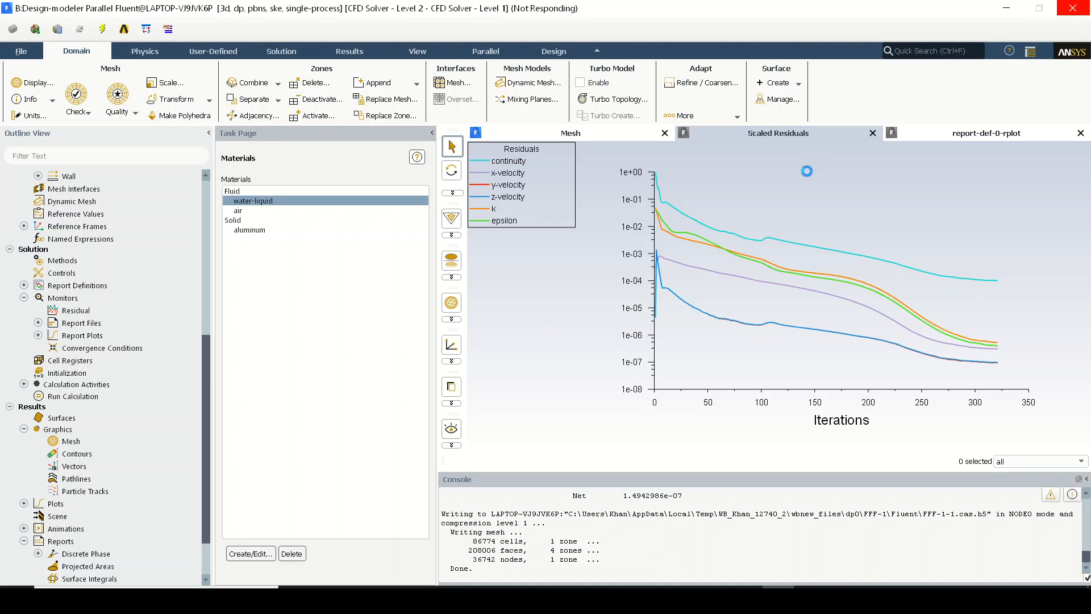
mouse_move(592, 594)
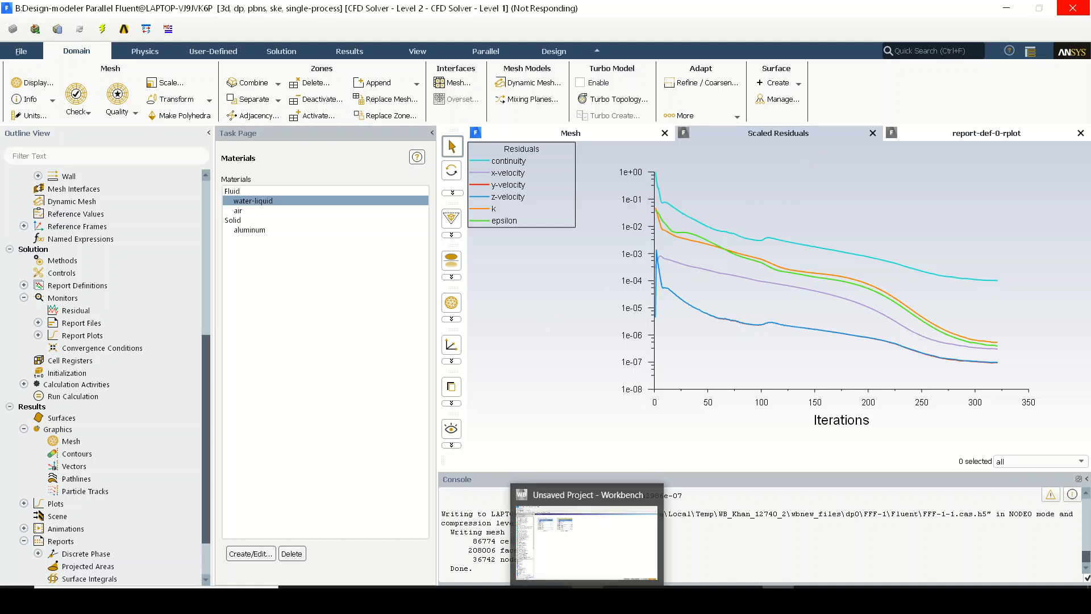
click(585, 545)
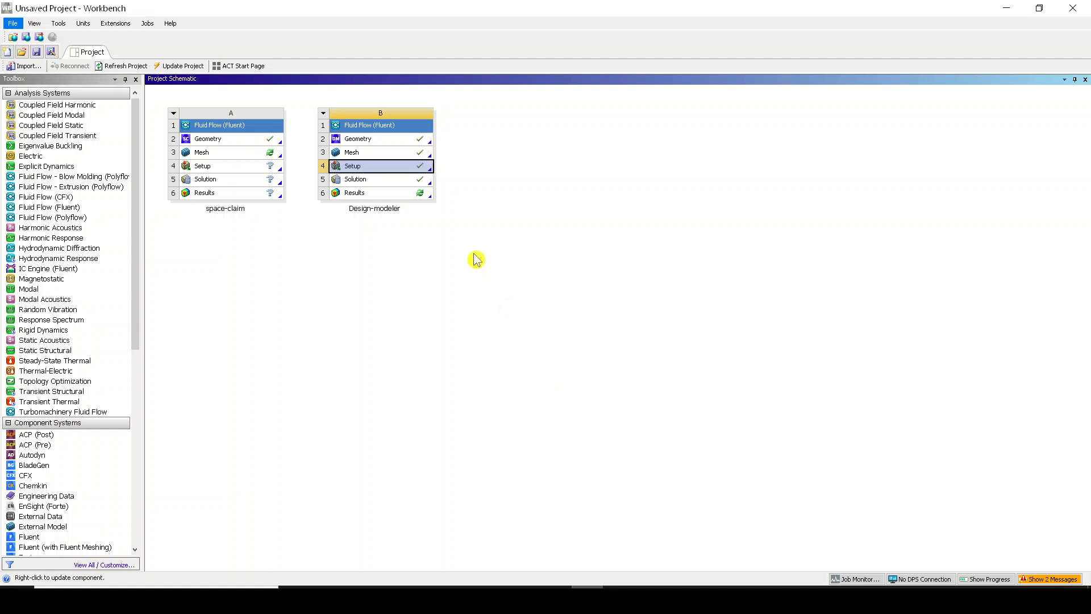
double_click(396, 197)
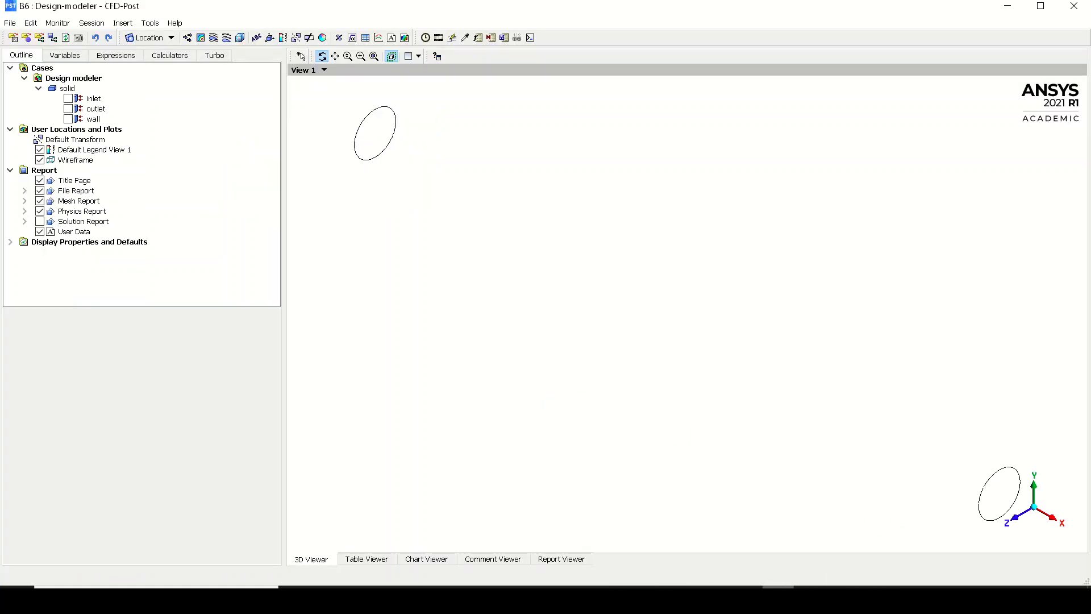
click(715, 587)
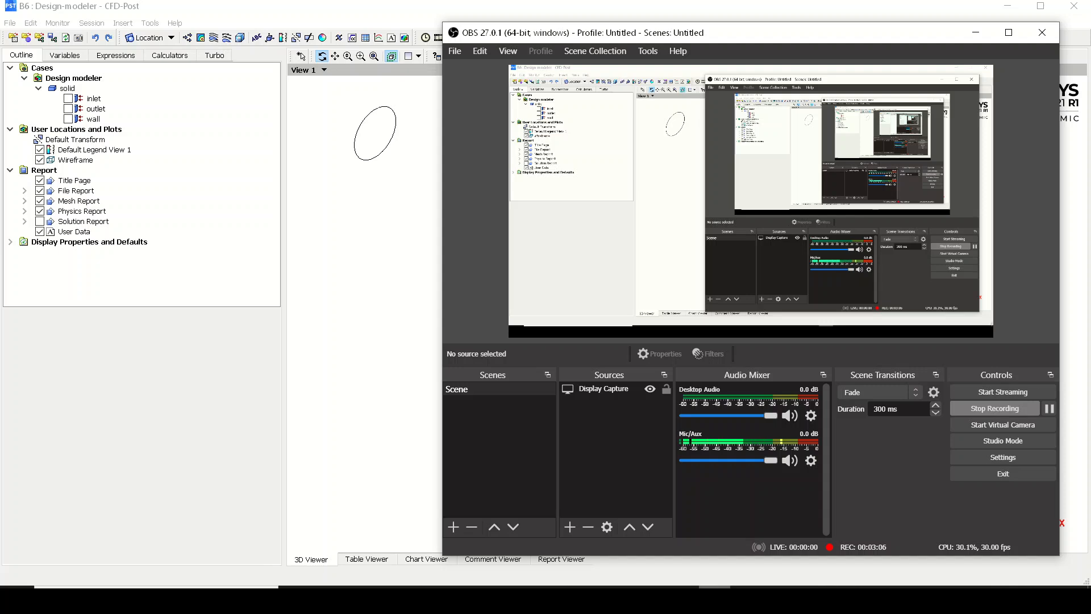
click(714, 598)
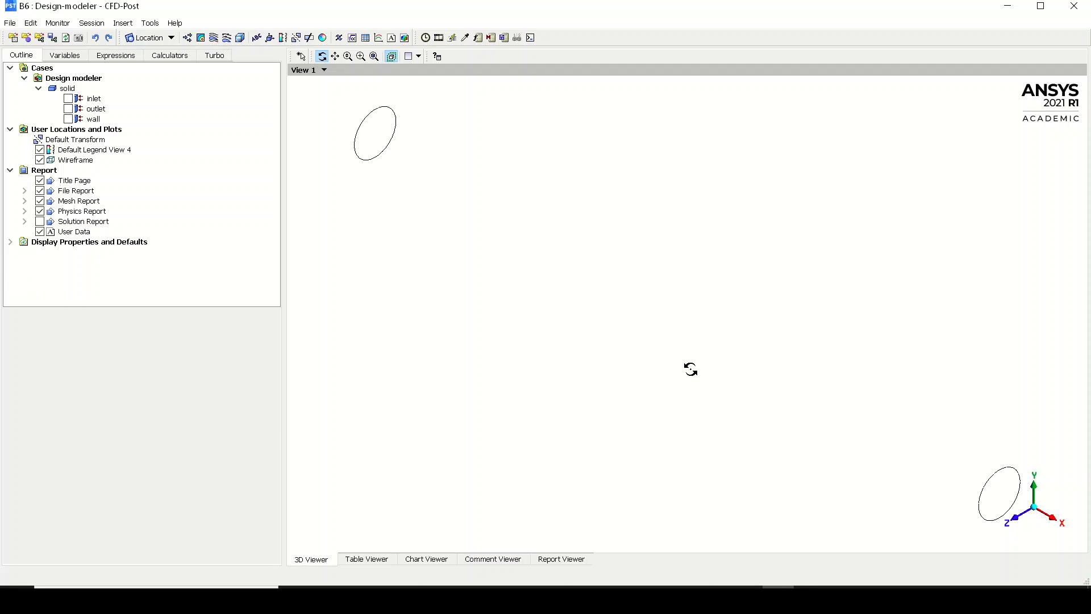
Show the inlet, outlet and wall boundaries of the solid domain in the 3D view
click(72, 100)
click(69, 99)
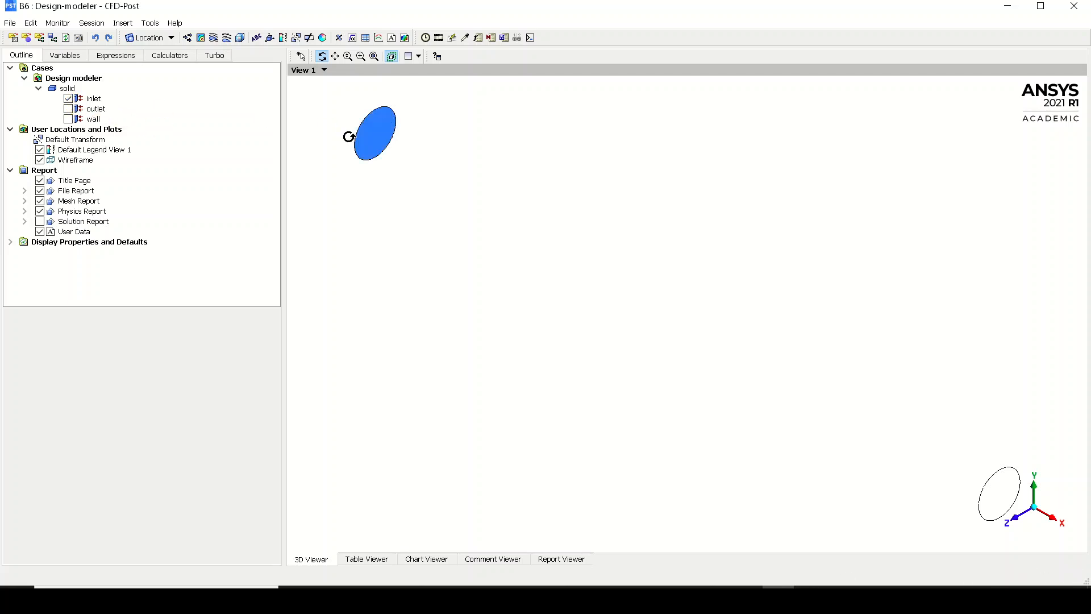
click(69, 108)
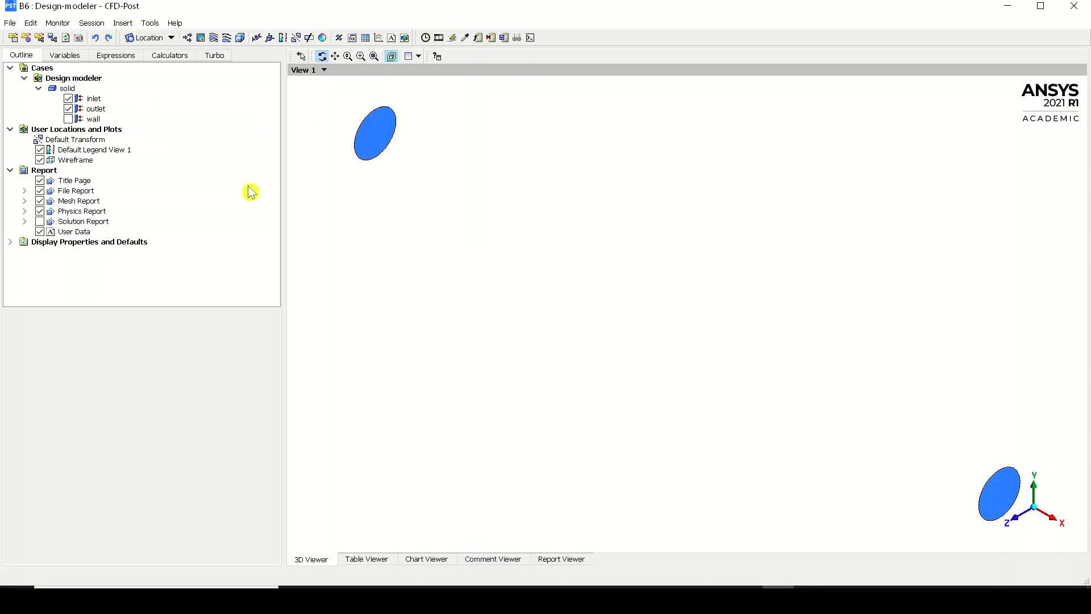
click(69, 119)
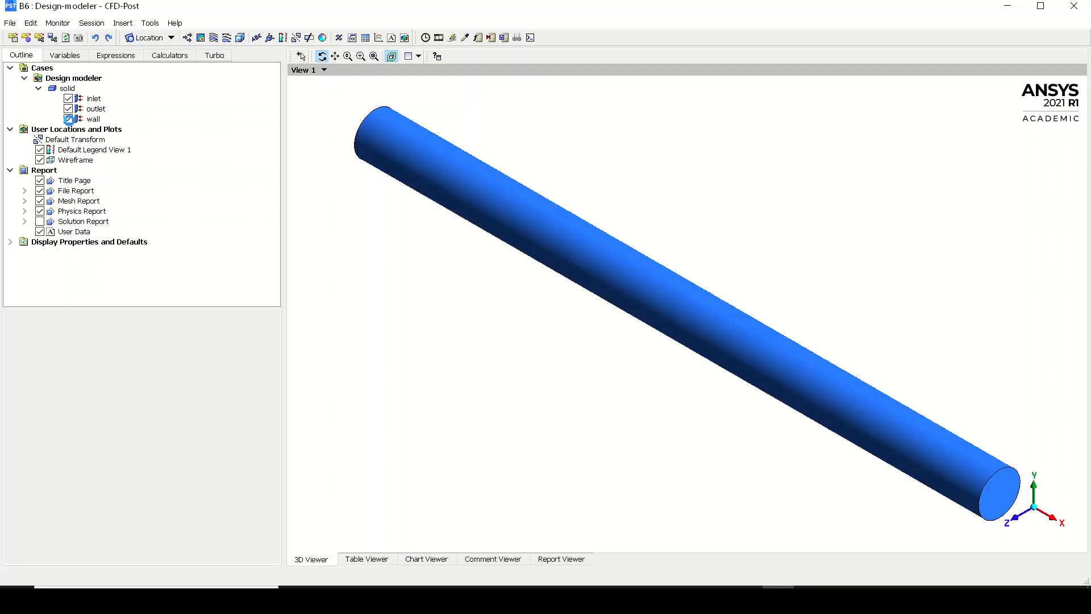
drag(694, 253, 893, 318)
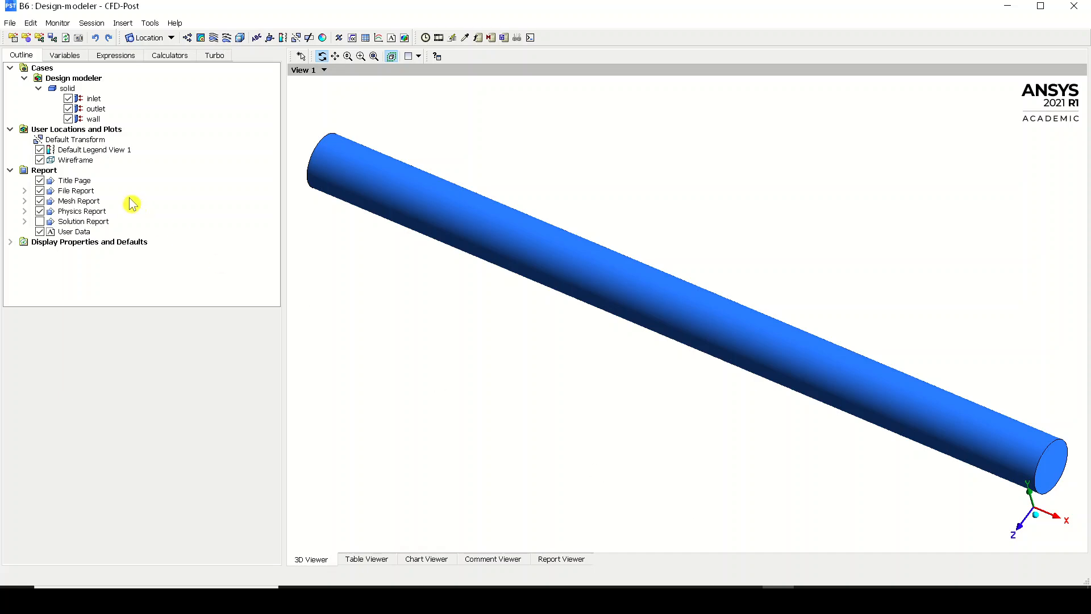
Set the wall's transparency to 0.755 so the pipe interior can be seen
click(106, 119)
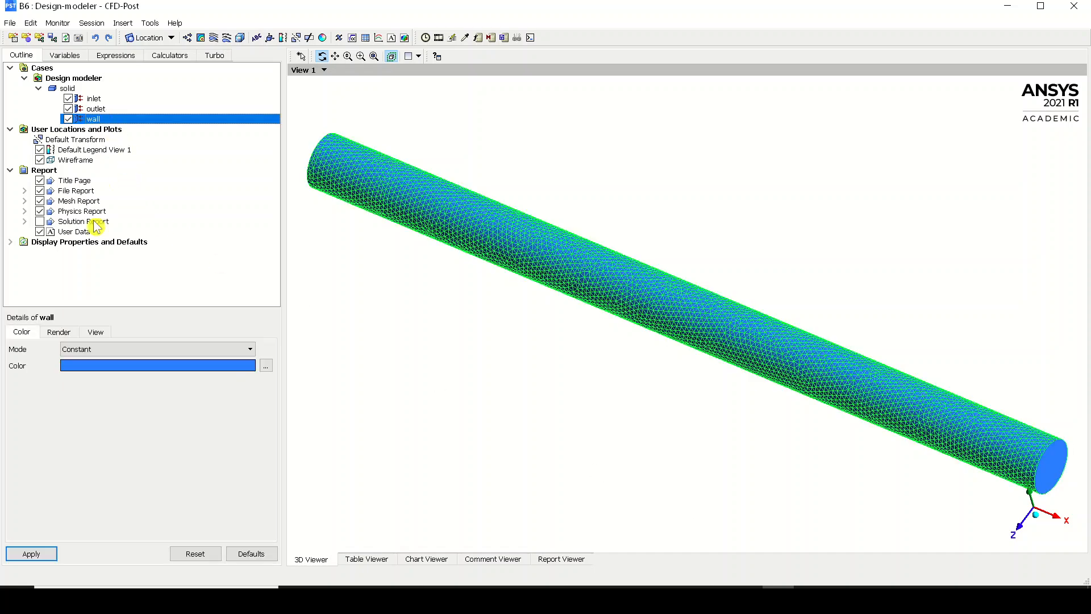
click(58, 332)
double_click(78, 362)
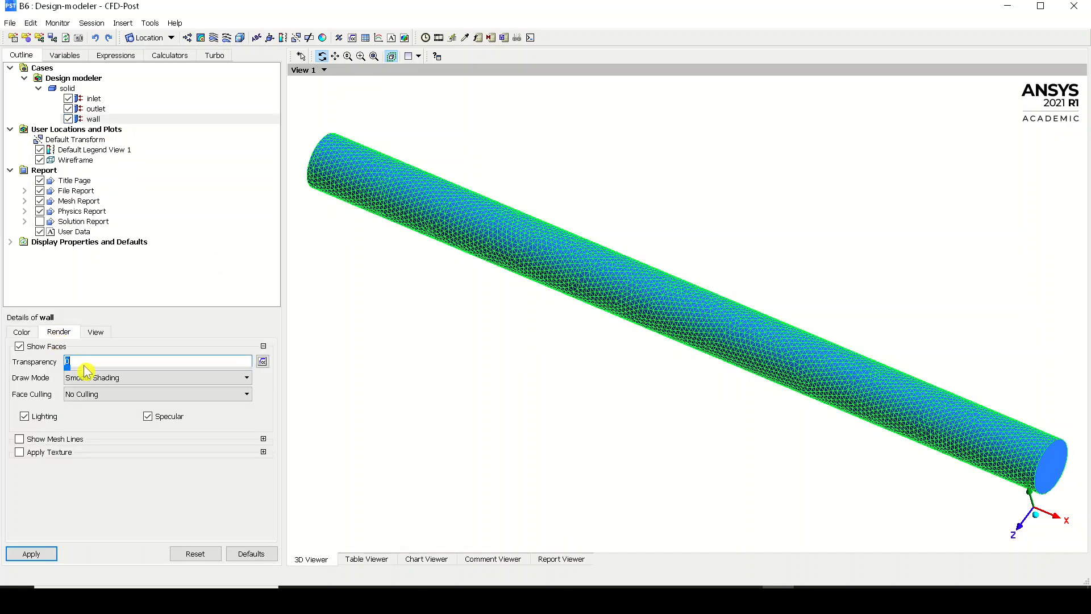
drag(72, 370, 204, 370)
click(23, 556)
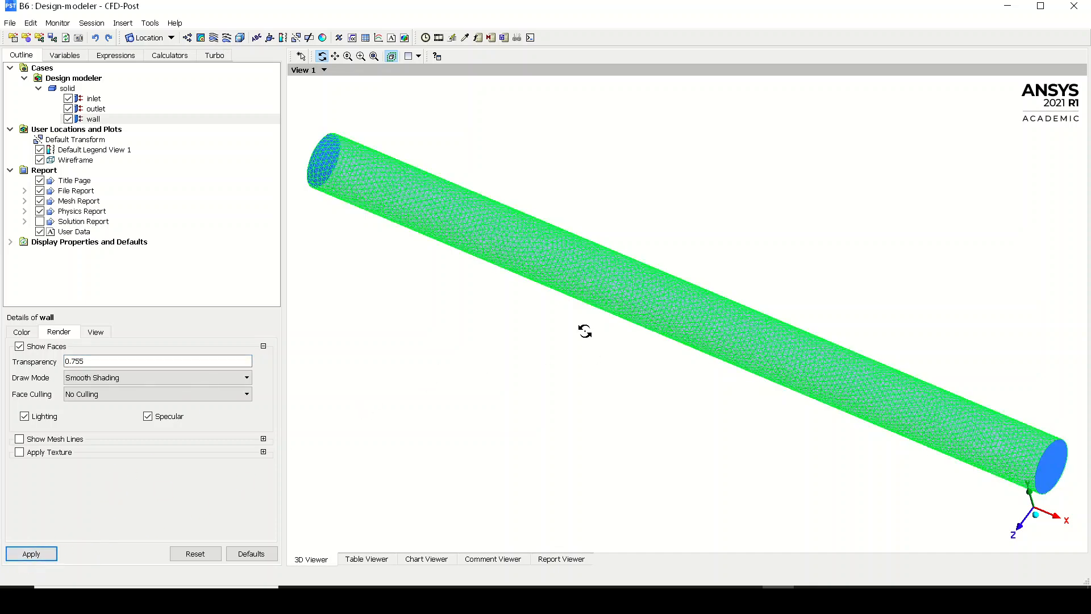
click(122, 90)
mouse_move(743, 195)
mouse_down()
mouse_move(641, 180)
mouse_move(764, 194)
mouse_up()
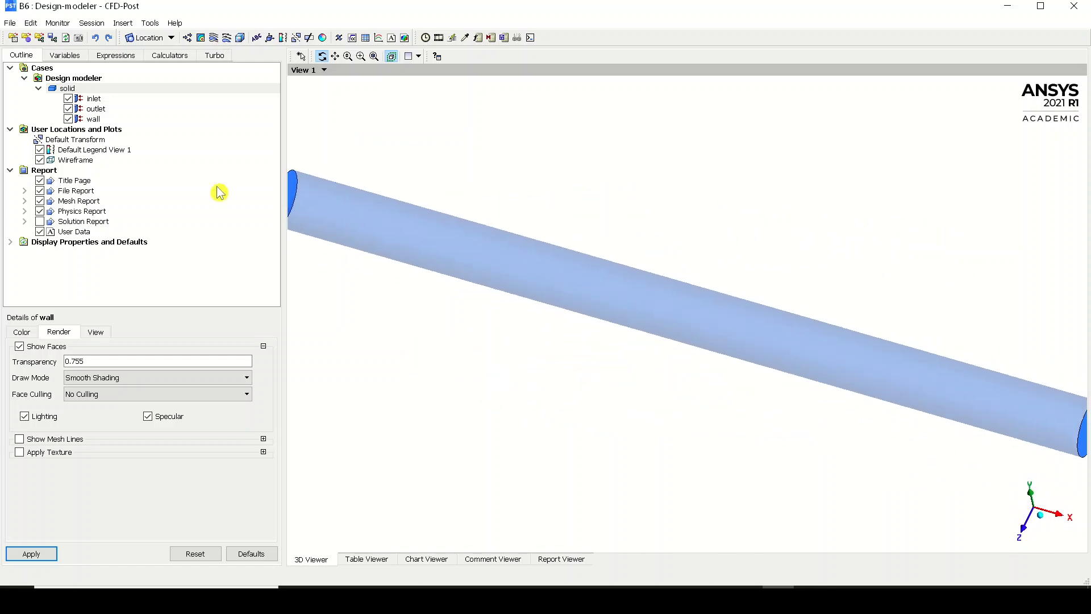
Create an XY slice plane through the pipe at Z = 0.0 m across all domains
click(131, 39)
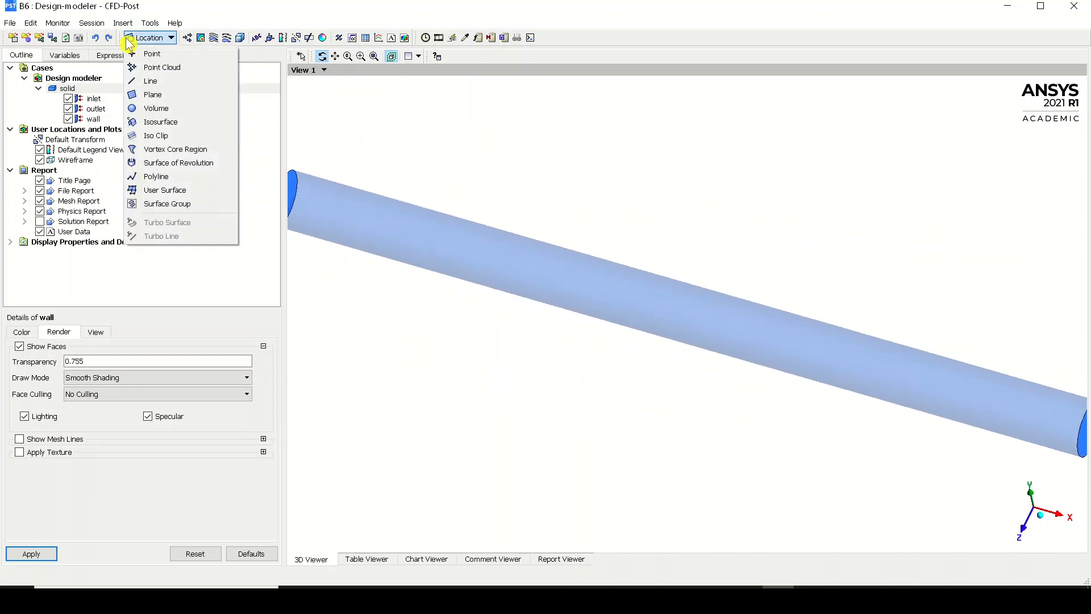
click(187, 101)
click(209, 152)
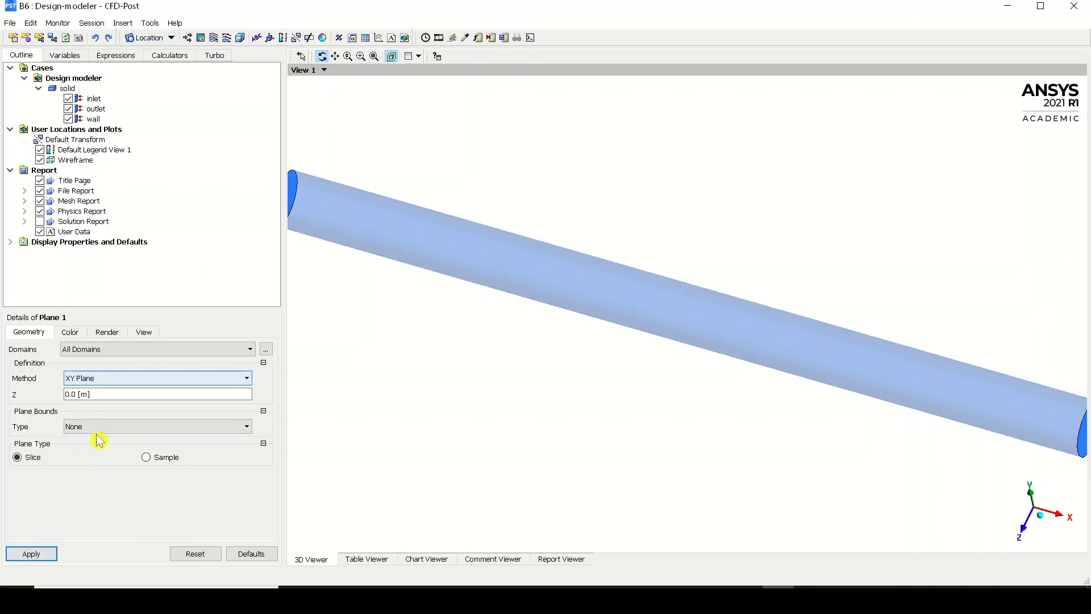
click(43, 554)
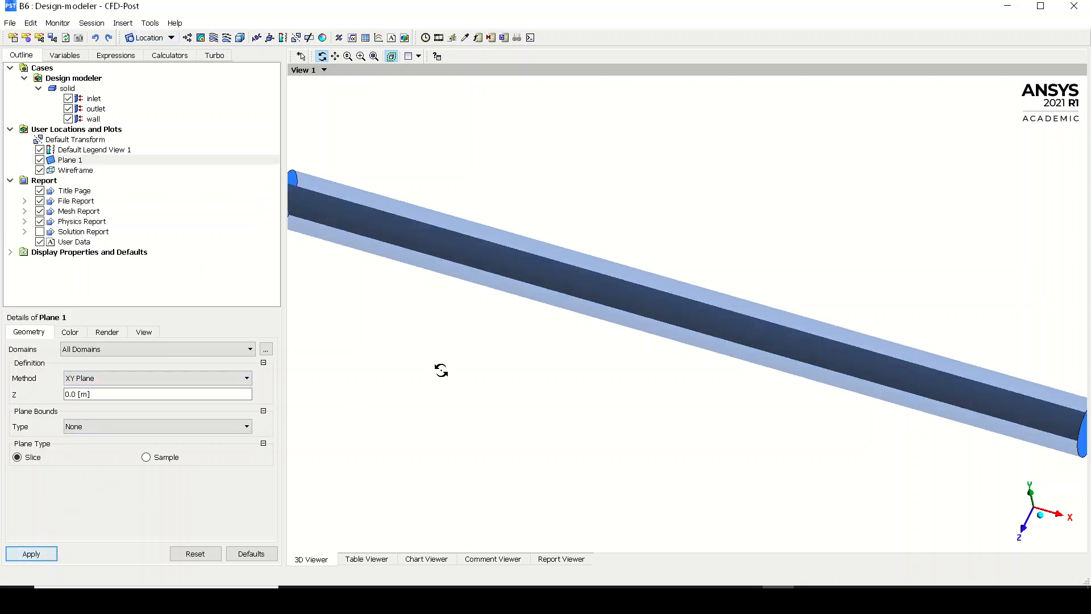
click(1024, 536)
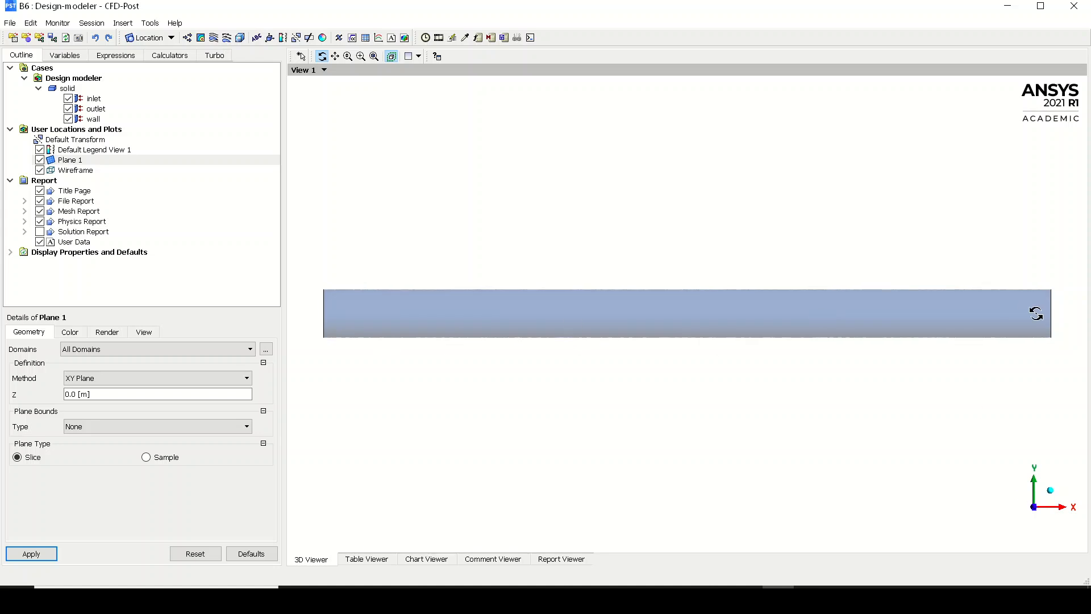
Hide the pipe wall and begin a contour plot located on Plane 1 with 100 contours
click(69, 119)
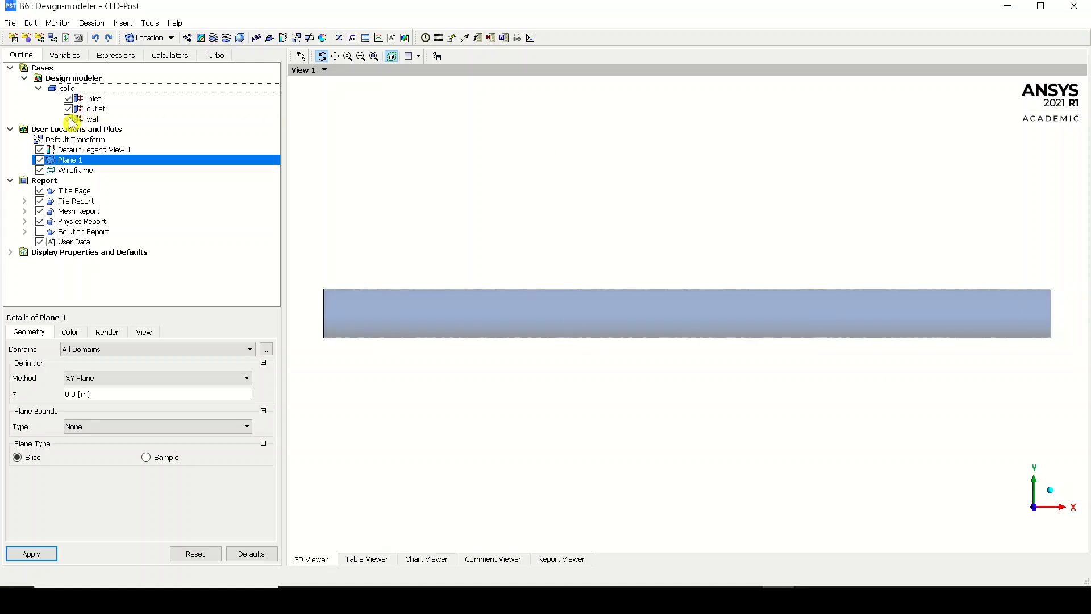
click(200, 38)
click(232, 93)
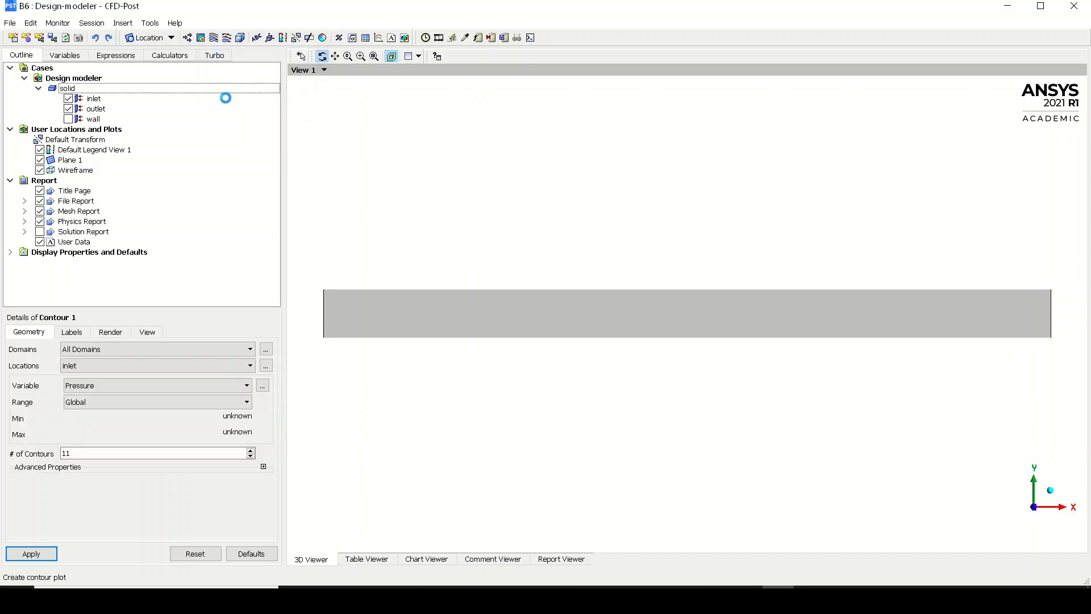
click(162, 366)
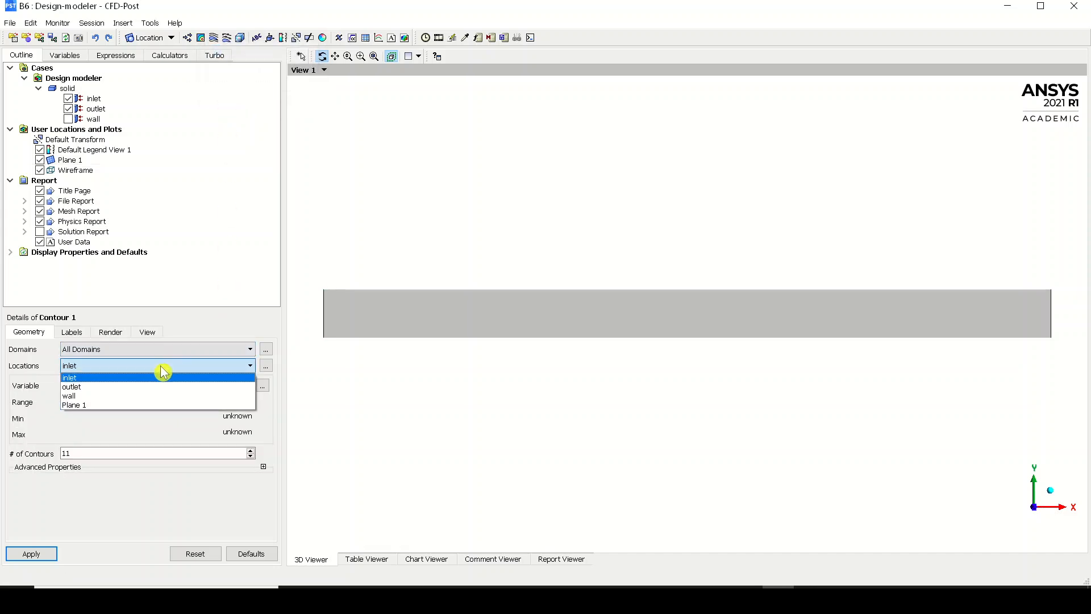
click(131, 405)
drag(97, 453, 42, 453)
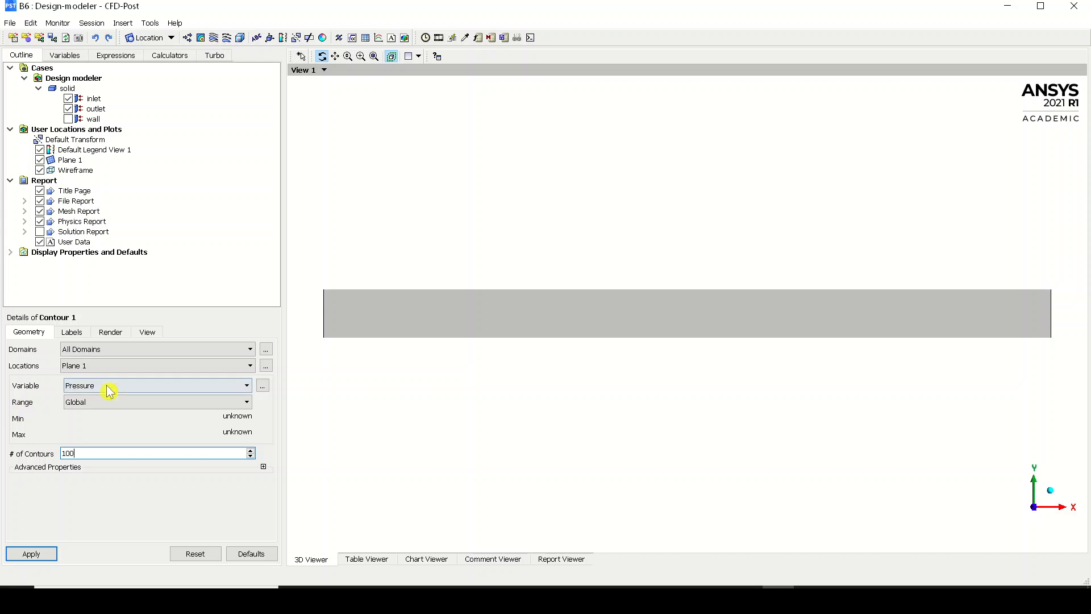
Set the contour's variable to Velocity and generate the plot on the mid-plane
click(131, 386)
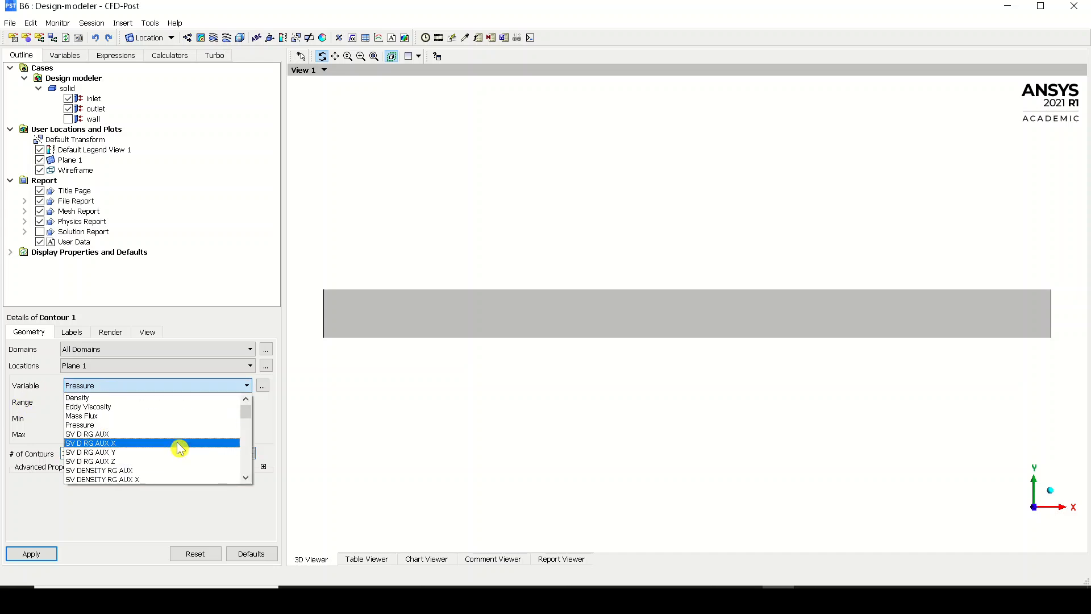
scroll(181, 445, down, 8)
scroll(181, 442, down, 4)
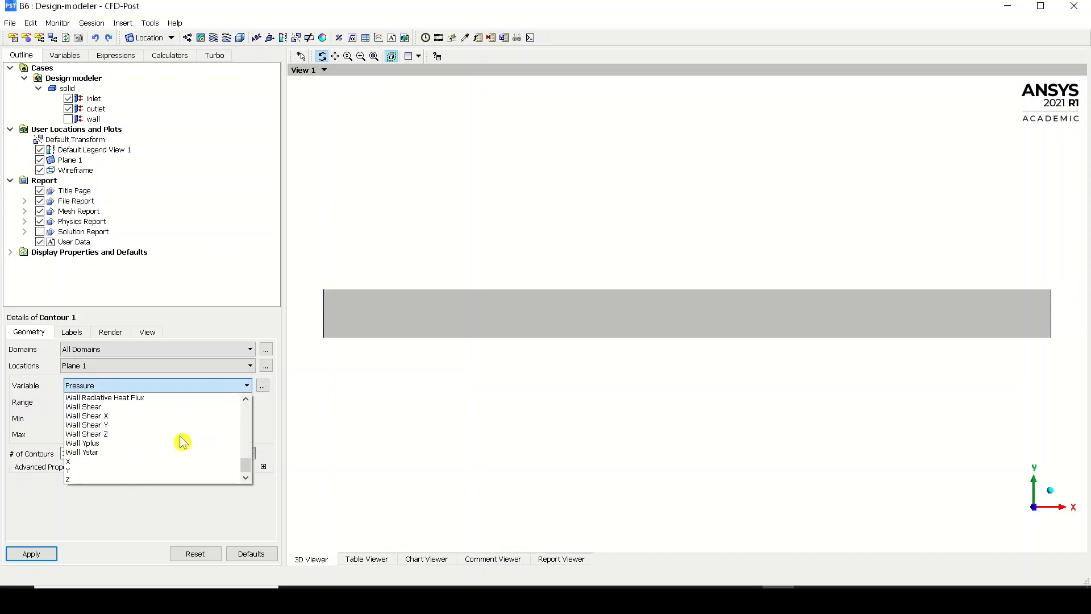
click(170, 443)
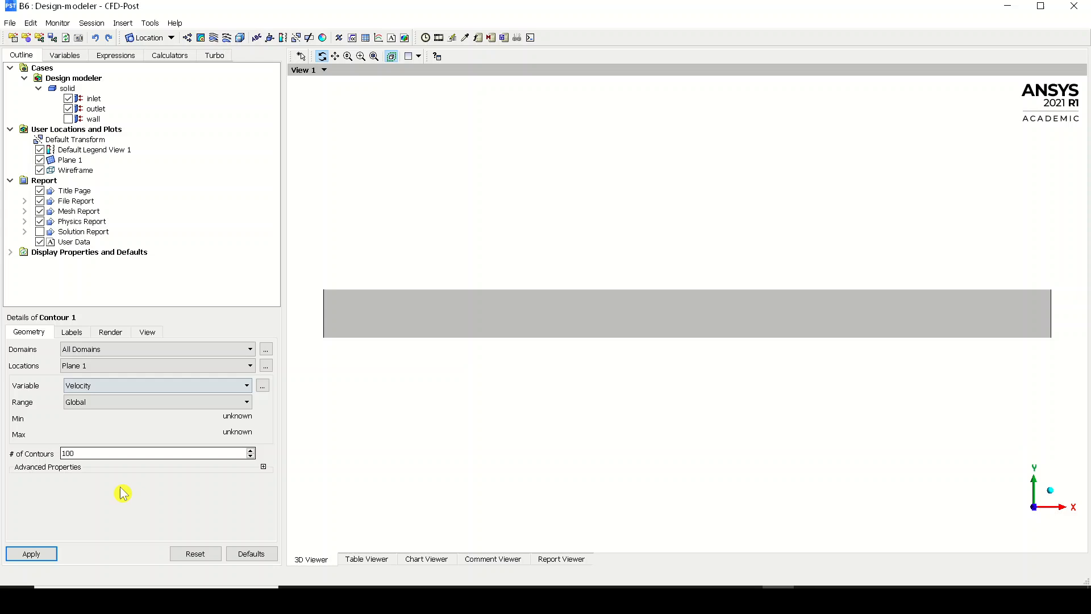
click(32, 554)
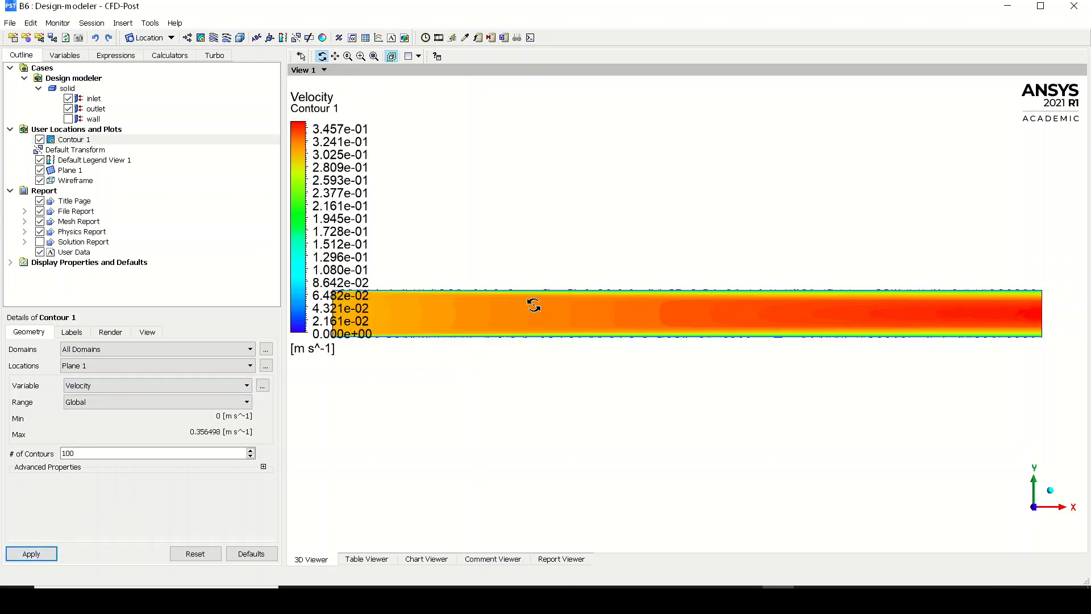
Examine the mid-plane velocity contour up close, from the near-wall layer to the core, and along the whole pipe
right_drag(544, 304, 732, 391)
right_drag(646, 185, 897, 303)
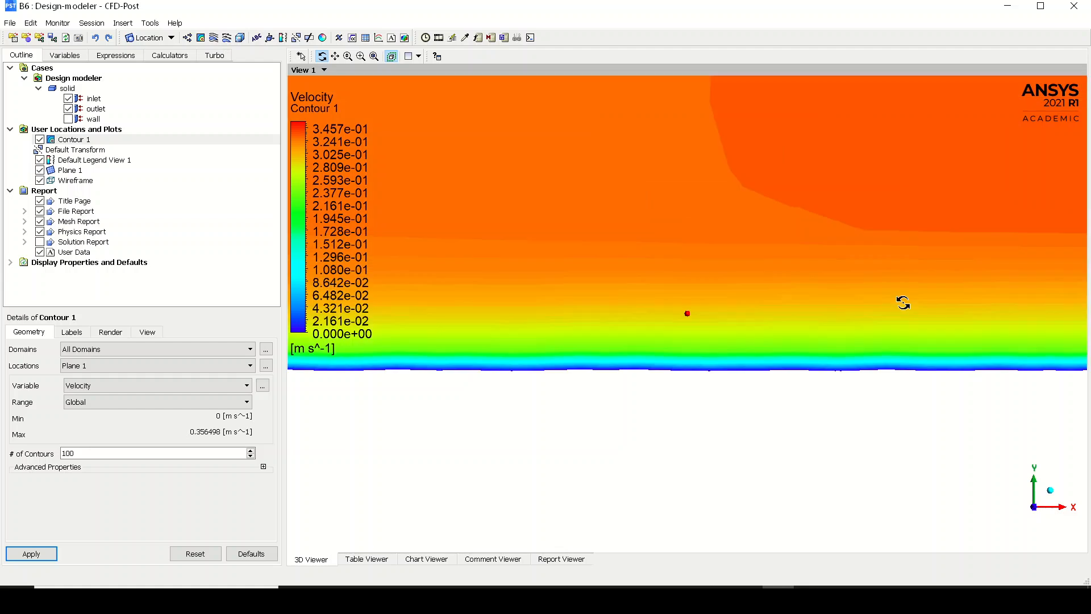
scroll(903, 303, down, 7)
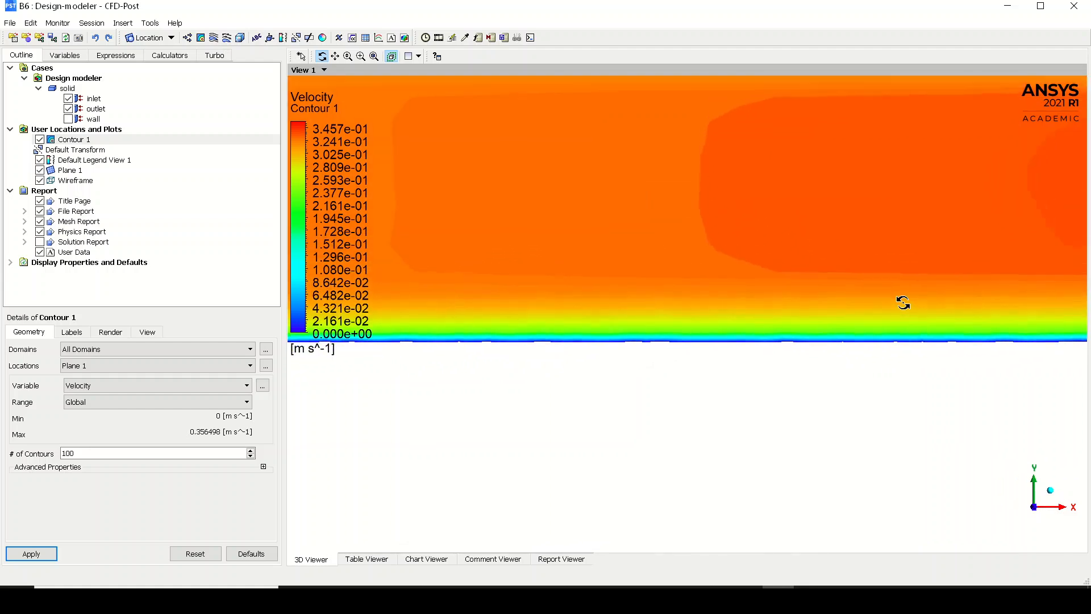
scroll(903, 303, down, 6)
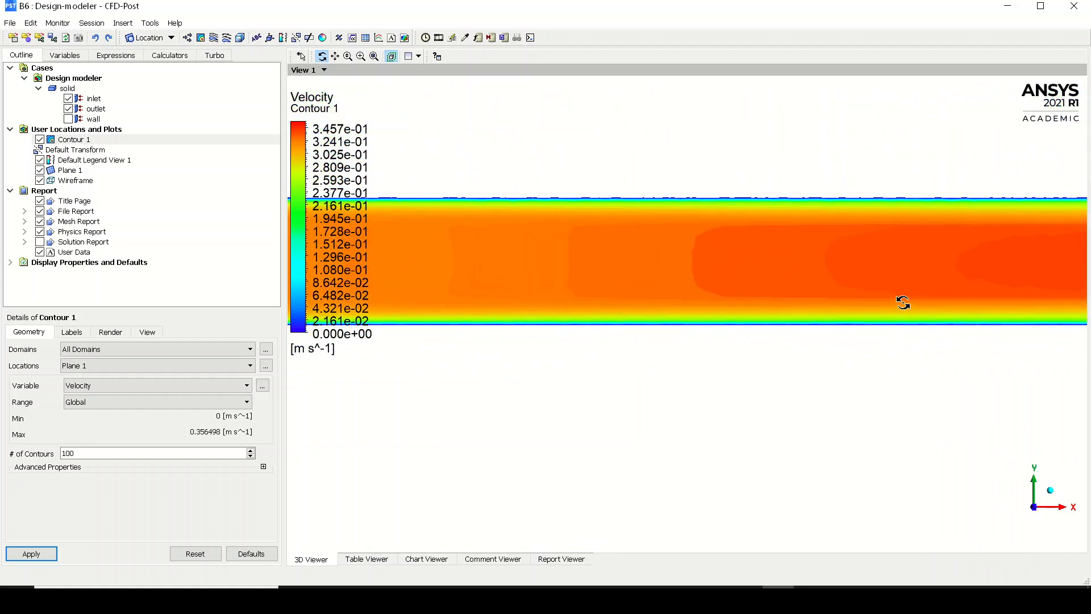
scroll(903, 303, down, 6)
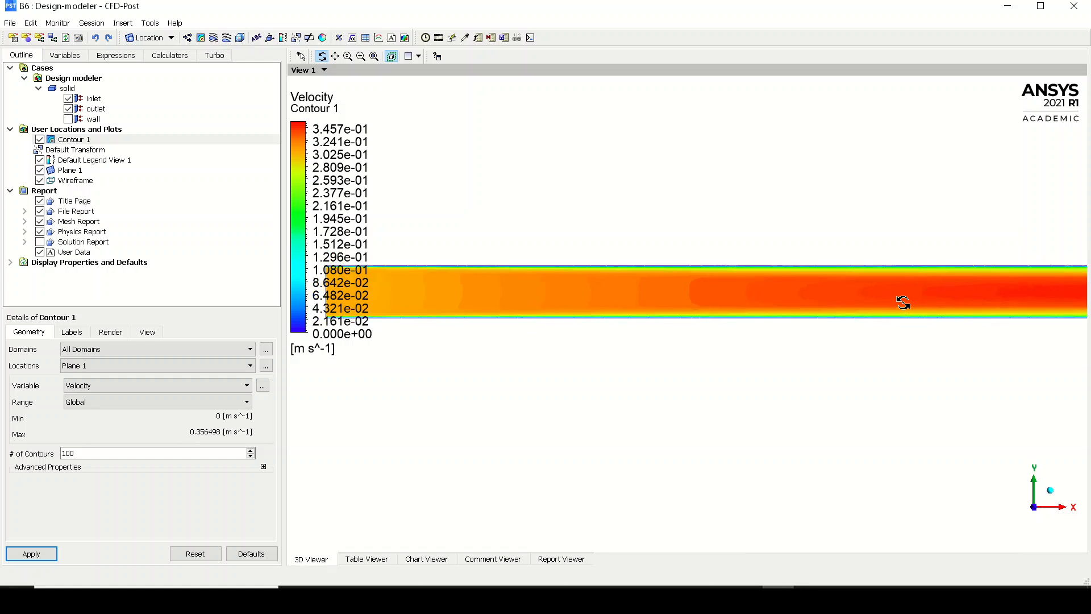
scroll(903, 303, down, 4)
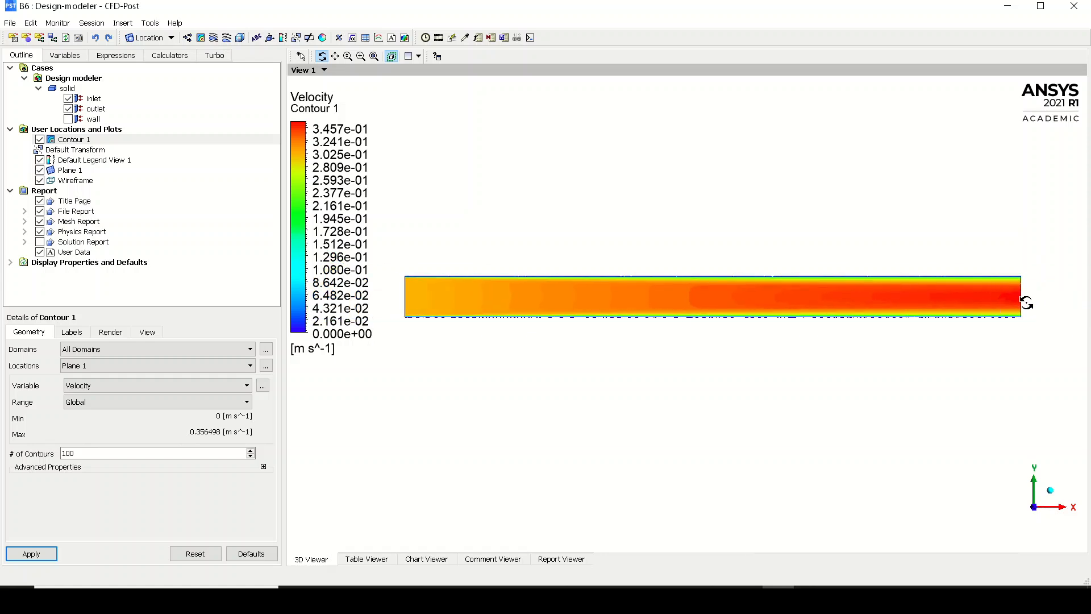
Probe the Velocity variable at a point near the pipe's centreline just before the outlet
click(465, 38)
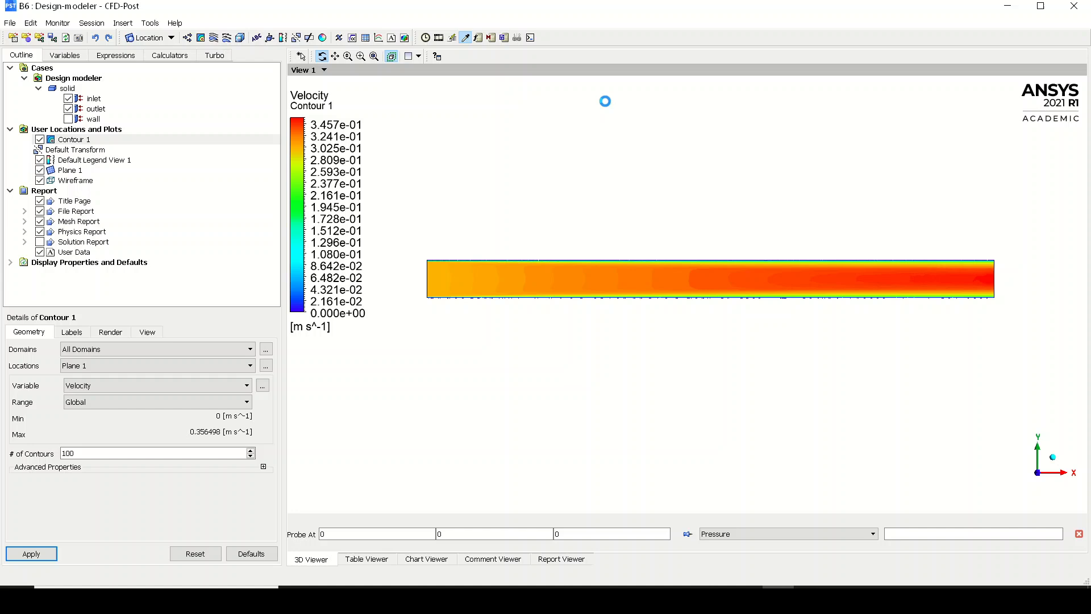
click(828, 538)
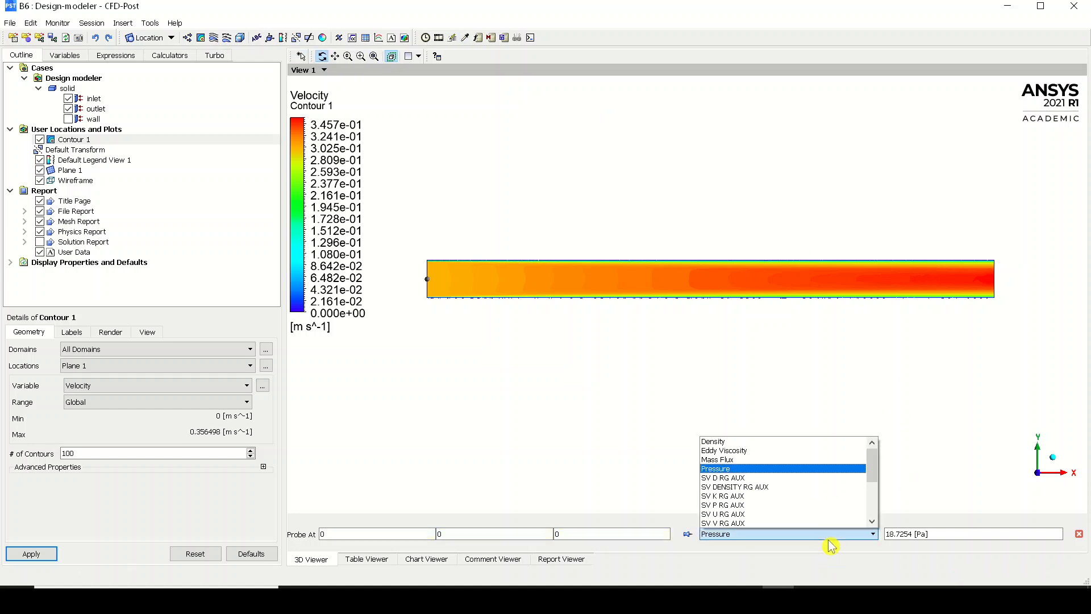
click(465, 39)
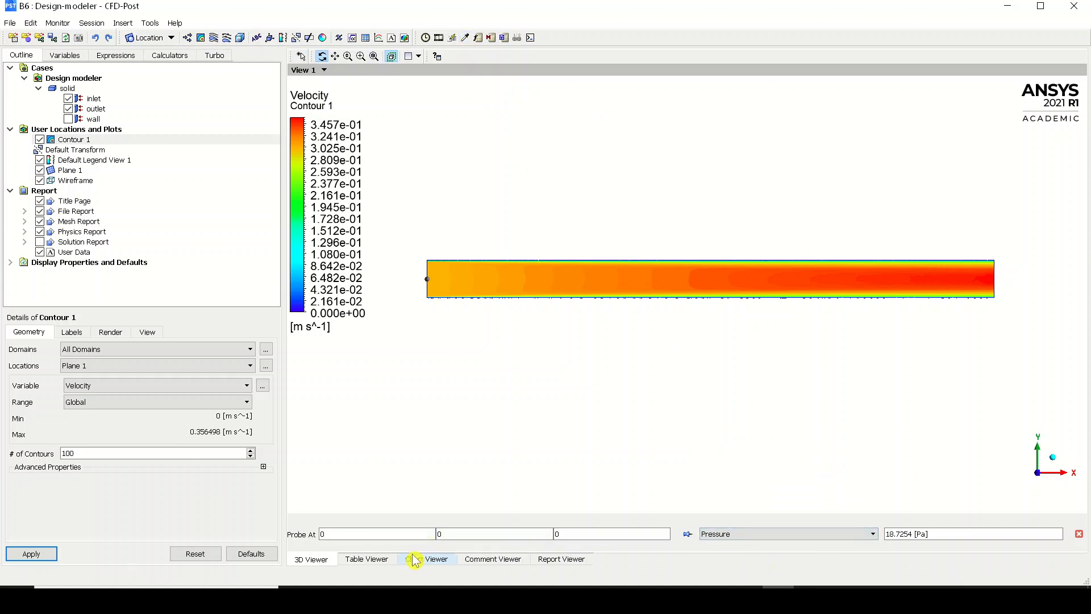
click(820, 537)
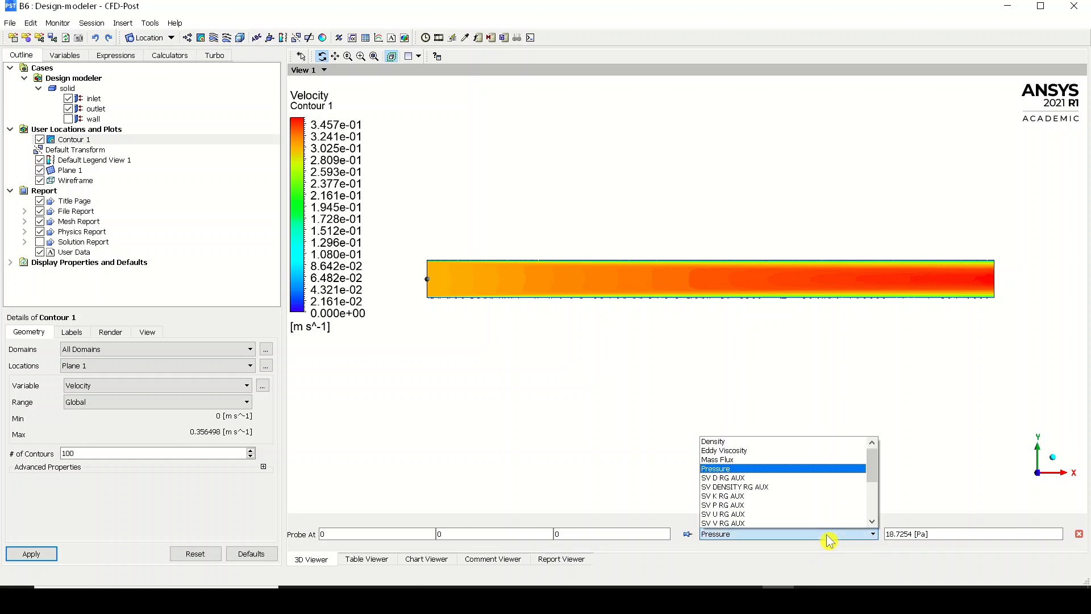
drag(873, 470, 872, 496)
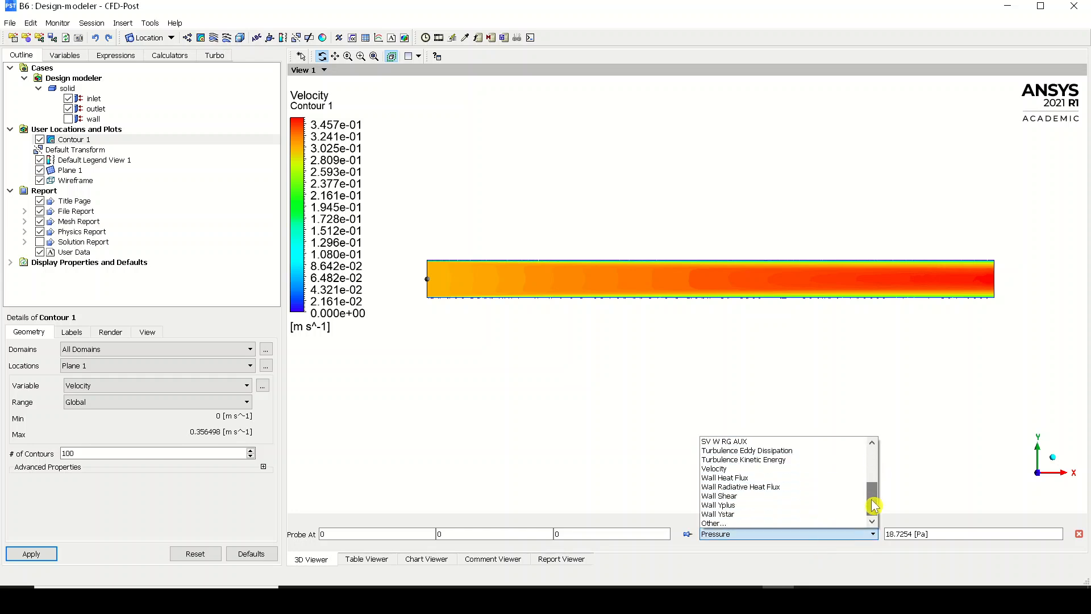
click(813, 477)
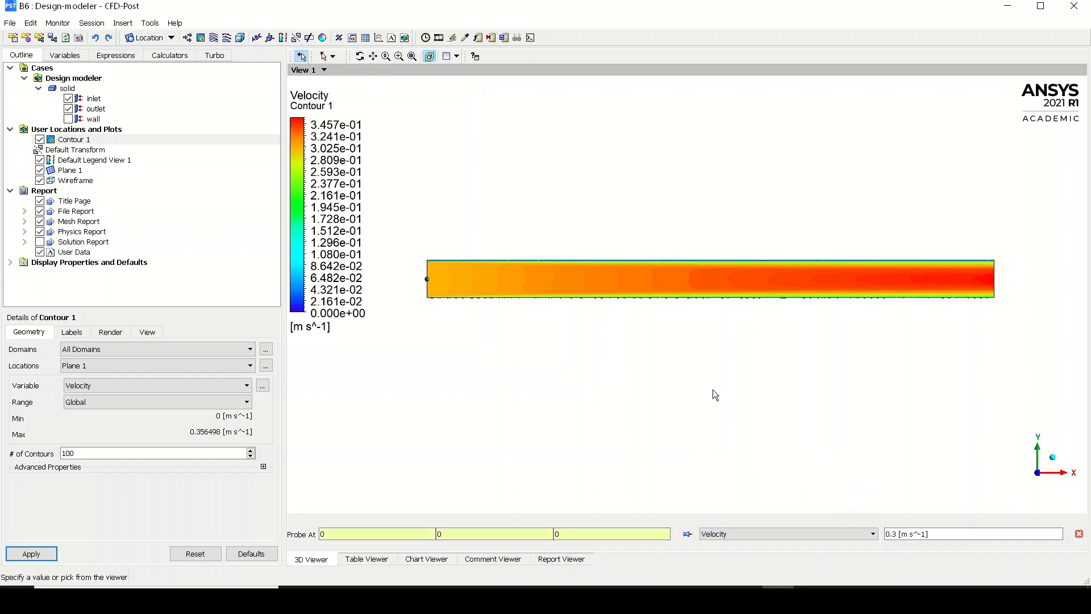
click(981, 277)
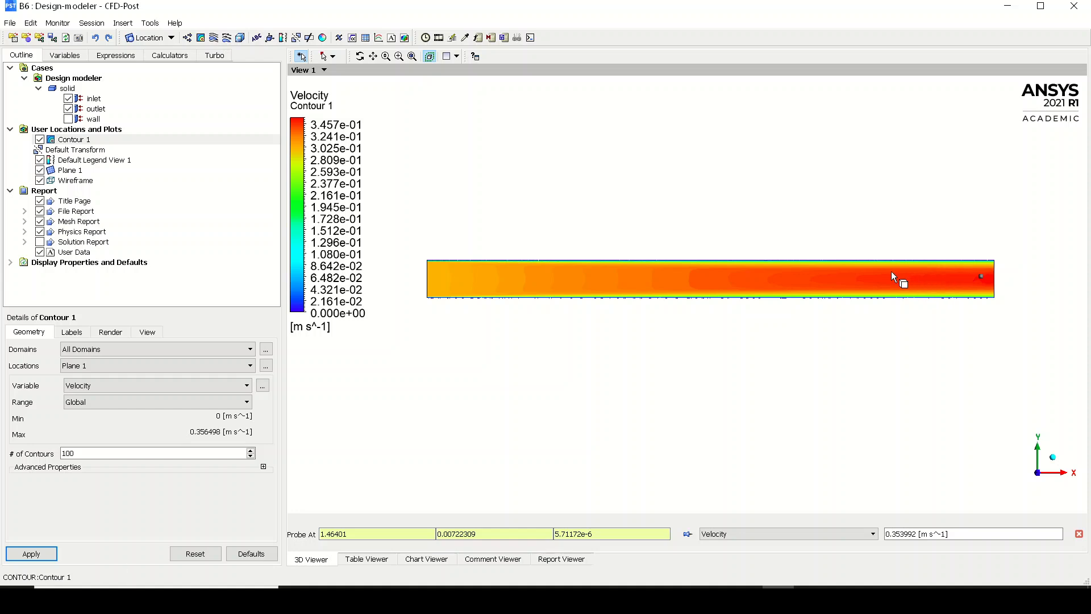
Create a two-point sample line along the pipe axis from (0, 0, 0) to (1.5, 0, 0) with 10 samples
click(149, 38)
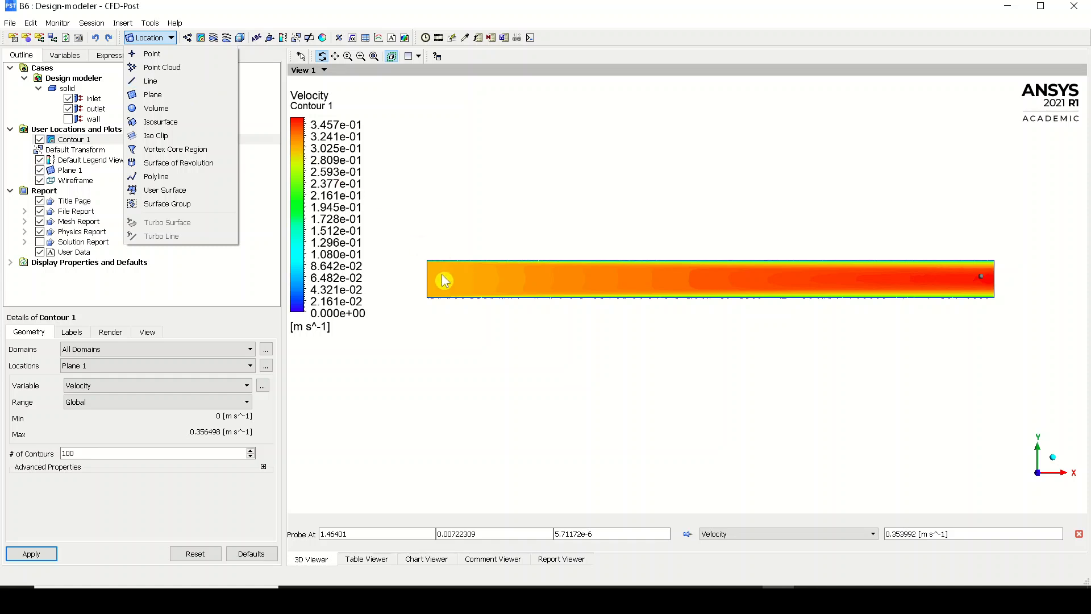
click(206, 81)
click(235, 134)
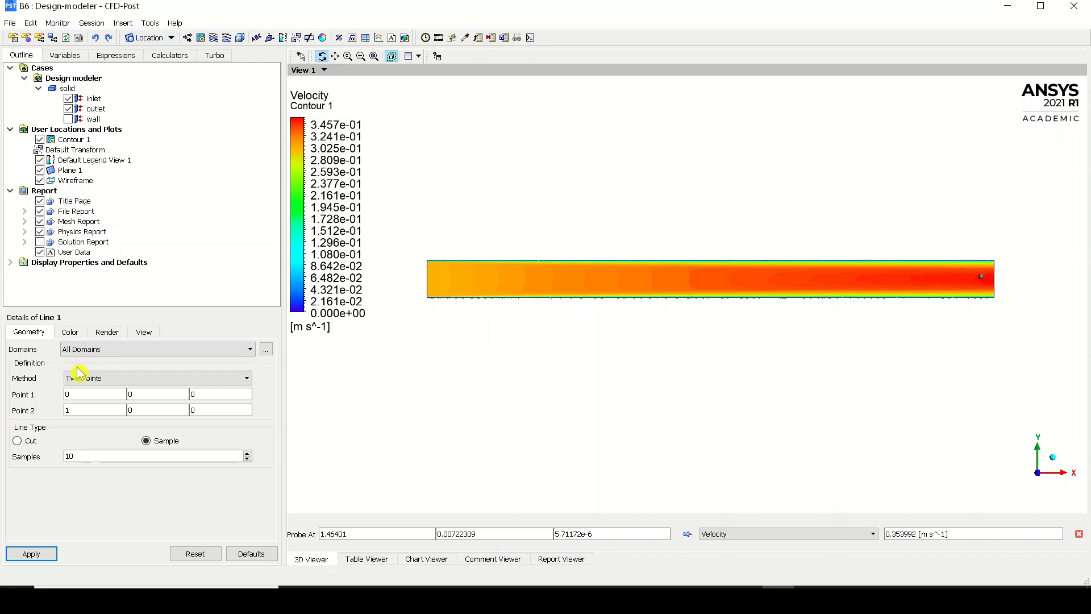
click(56, 563)
click(23, 555)
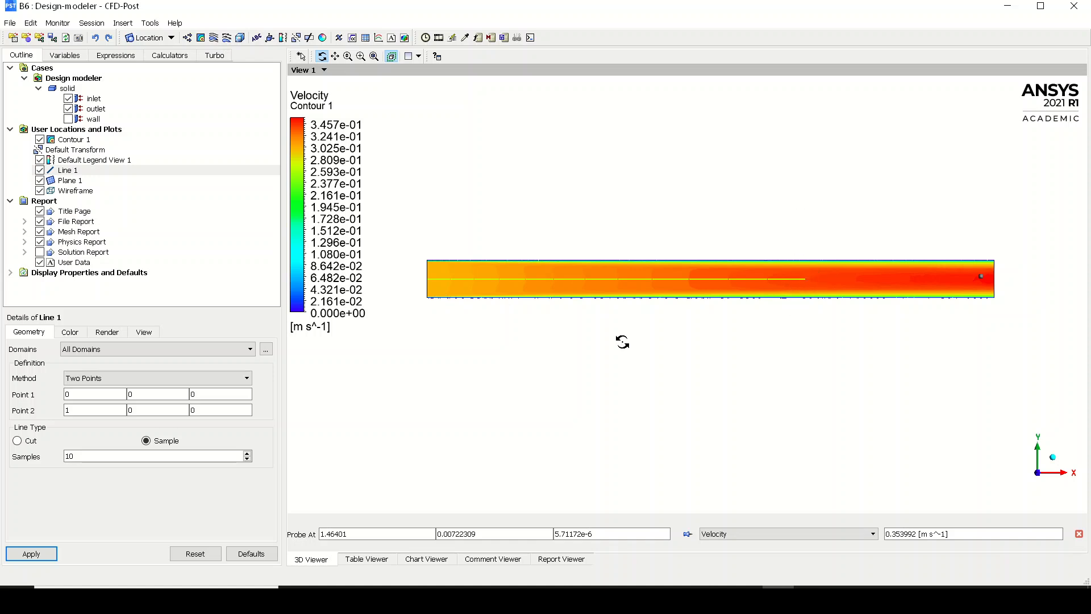
click(110, 410)
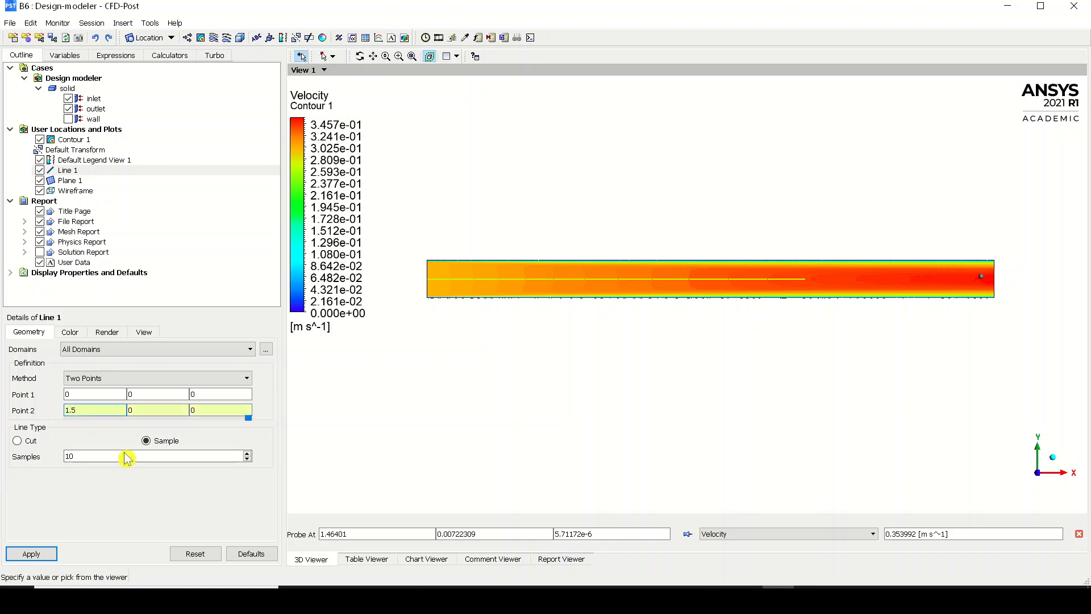
click(32, 553)
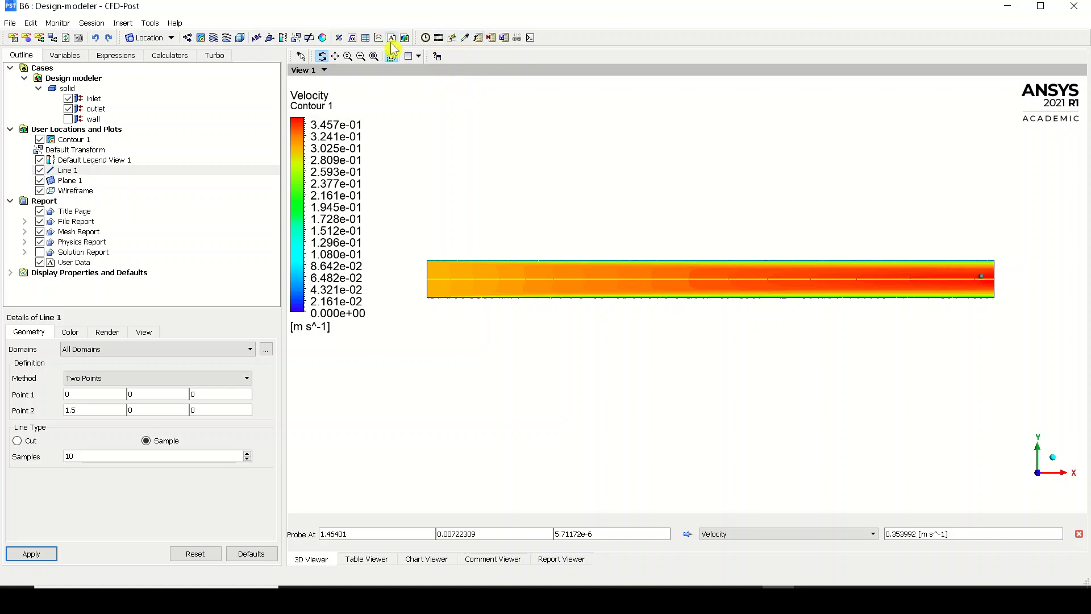
Create an XY line chart and set the location of its first data series to Line 1
click(366, 37)
click(405, 91)
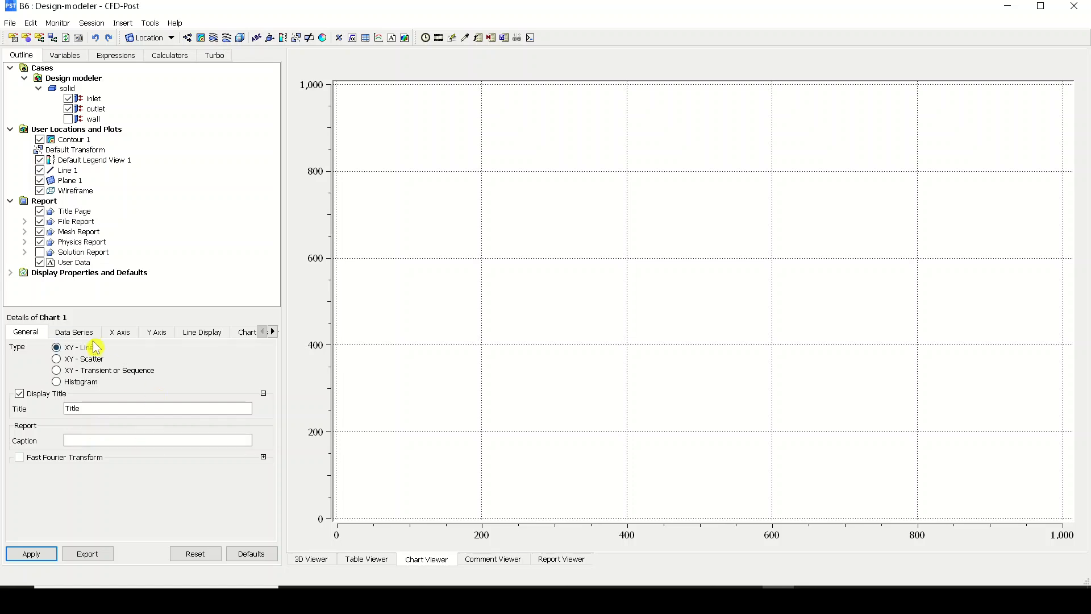
click(92, 337)
click(105, 477)
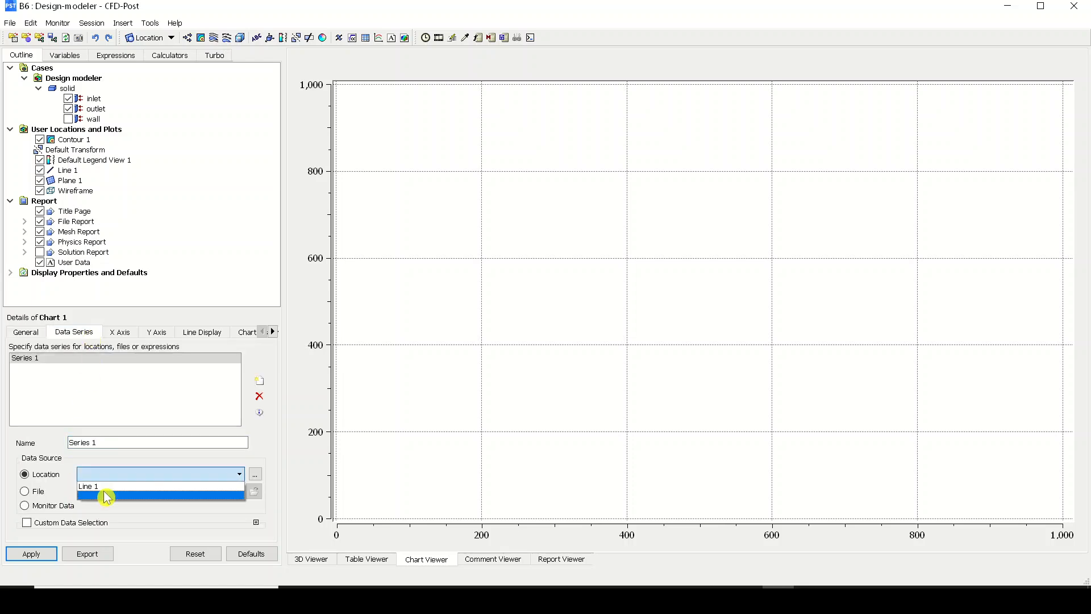
click(108, 494)
Set the chart's X-axis variable to the geometric coordinate X
click(126, 335)
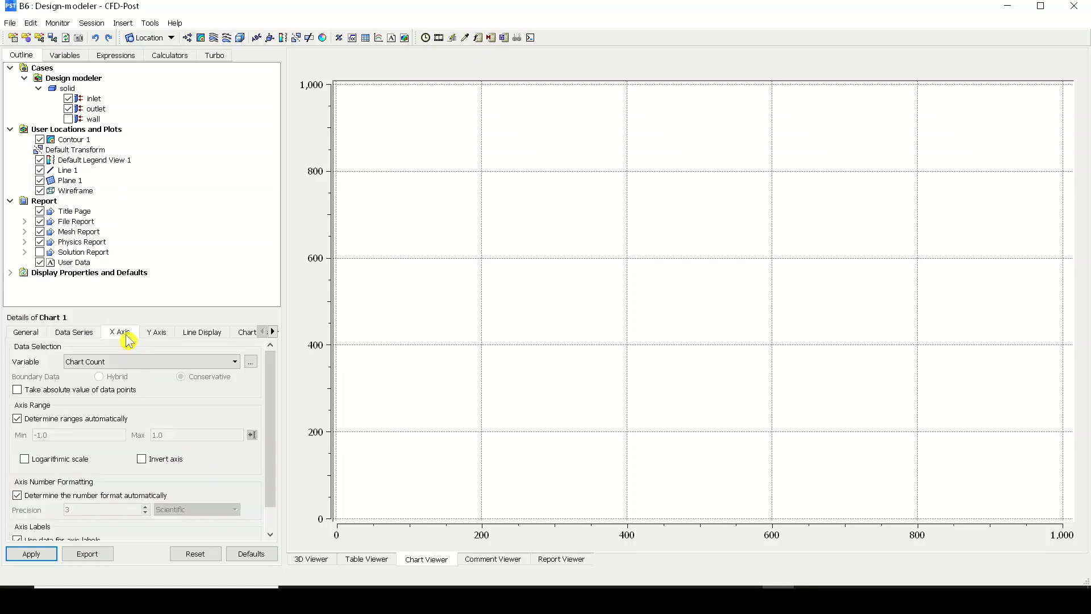
click(251, 362)
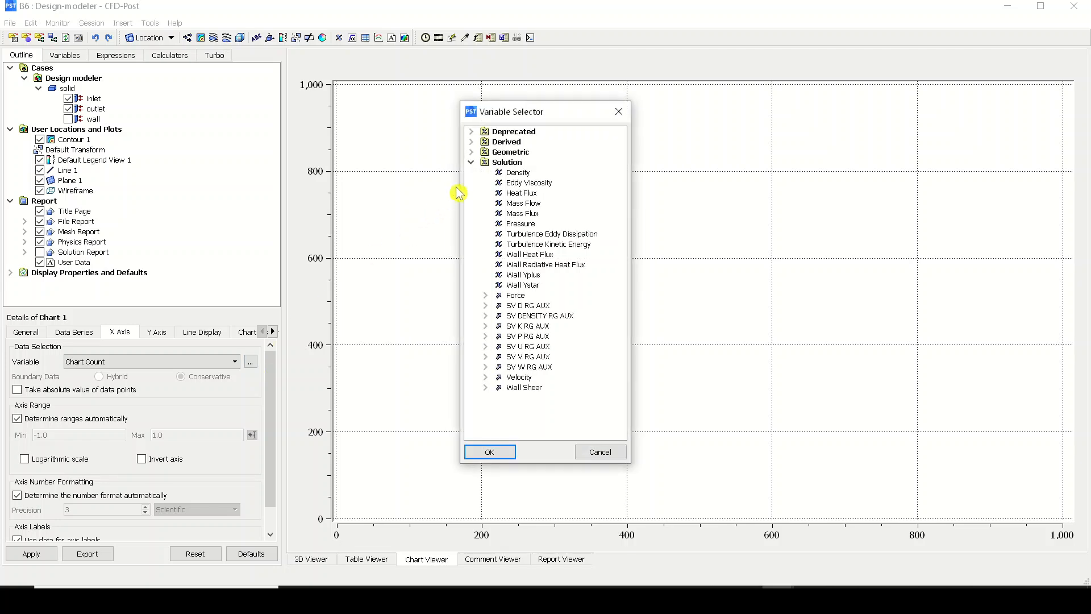
click(471, 152)
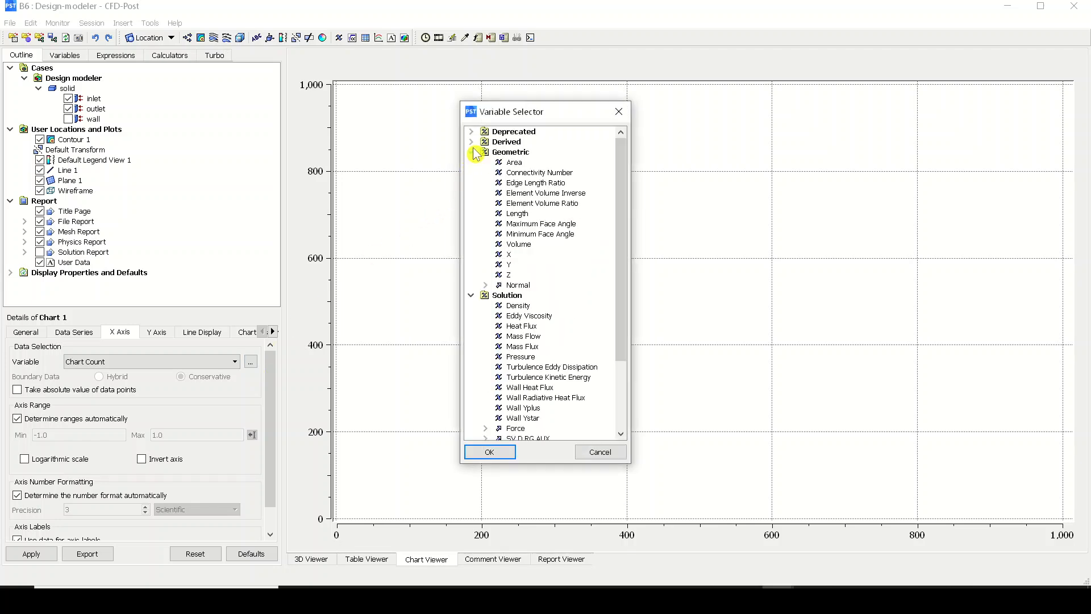
click(526, 255)
click(490, 452)
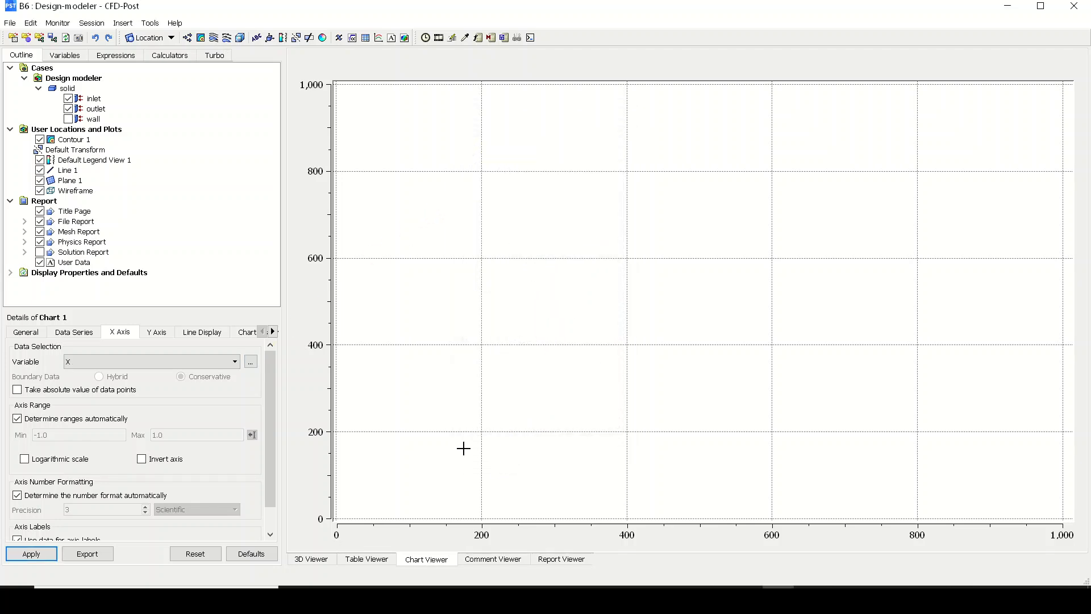
Set the chart's Y-axis variable to Velocity and plot the chart
click(155, 332)
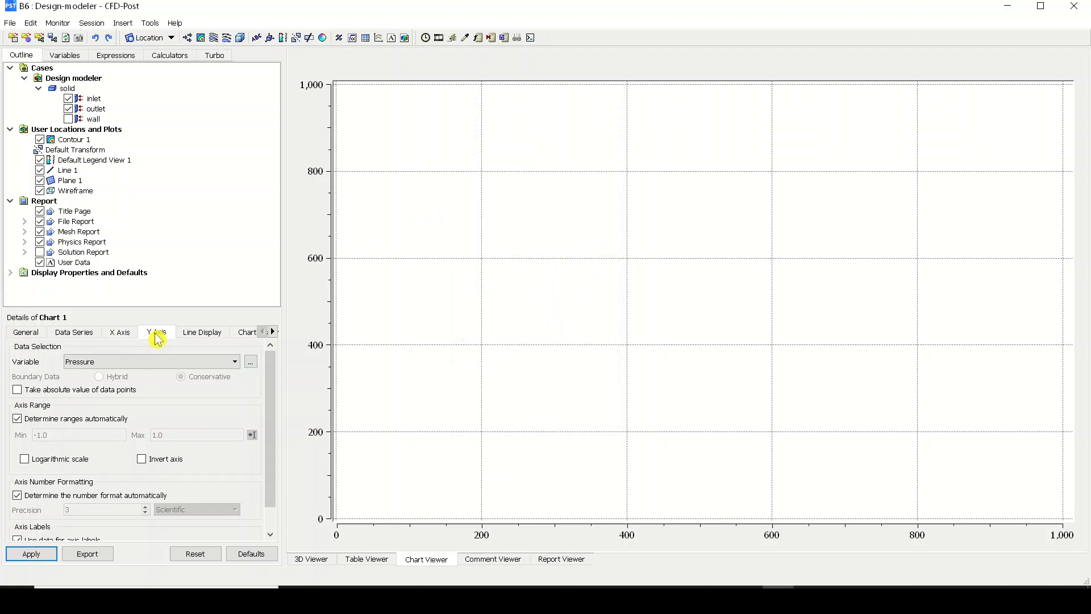
click(252, 364)
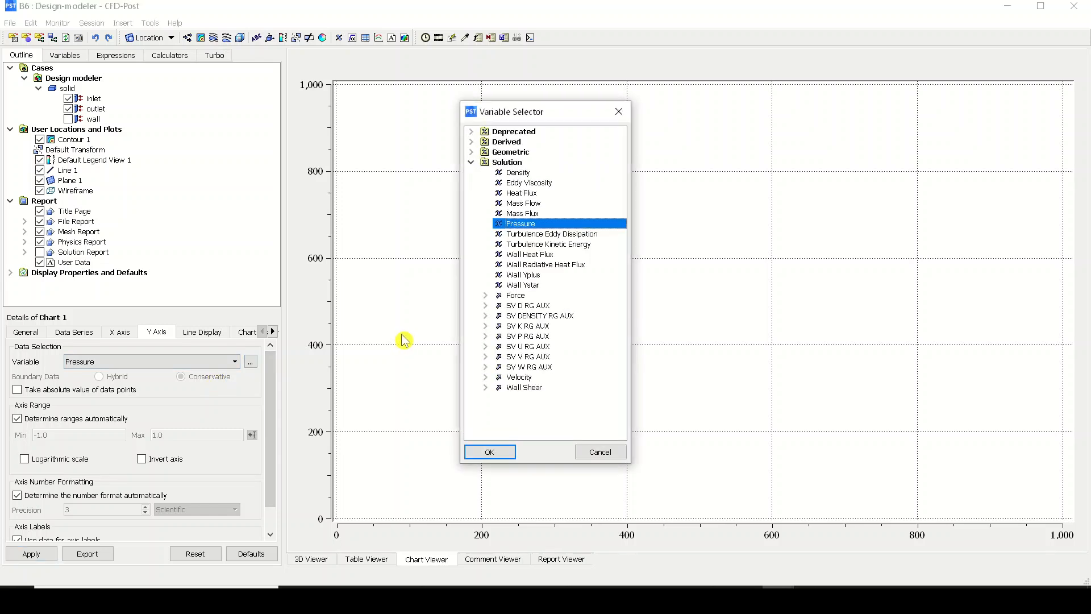
click(544, 381)
click(490, 452)
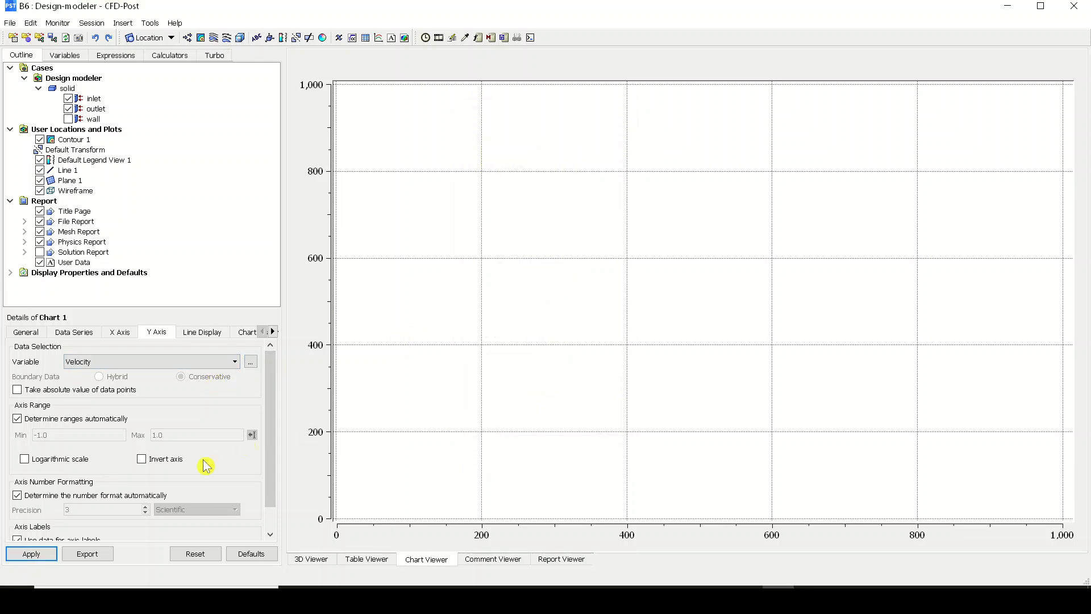
click(31, 554)
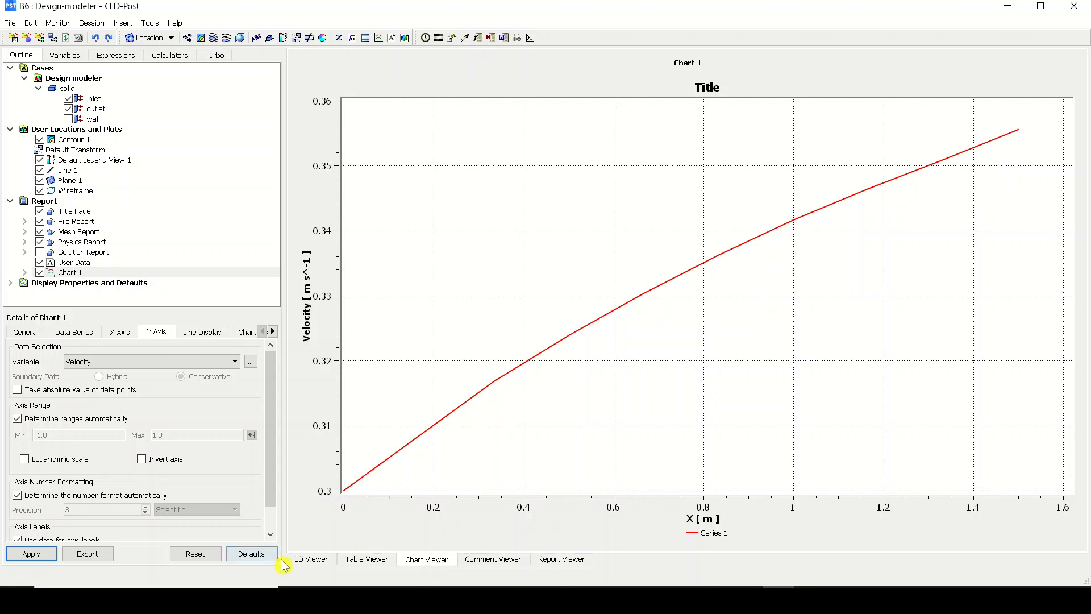
Create a 3D velocity streamline plot starting from the inlet with 25 equally spaced points in the forward direction
click(312, 559)
middle_drag(1014, 309, 981, 341)
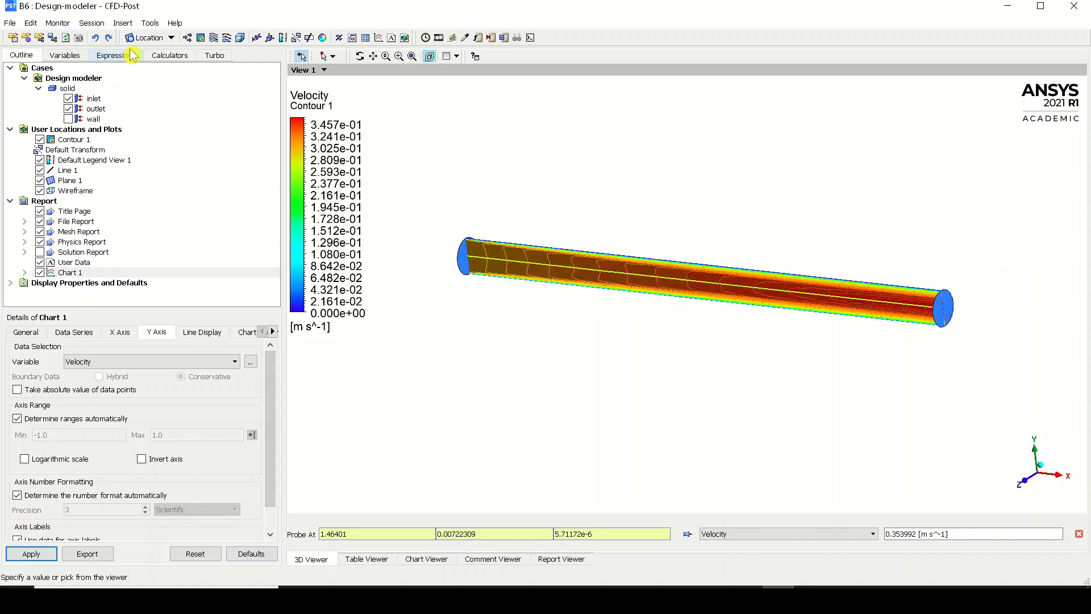
click(213, 38)
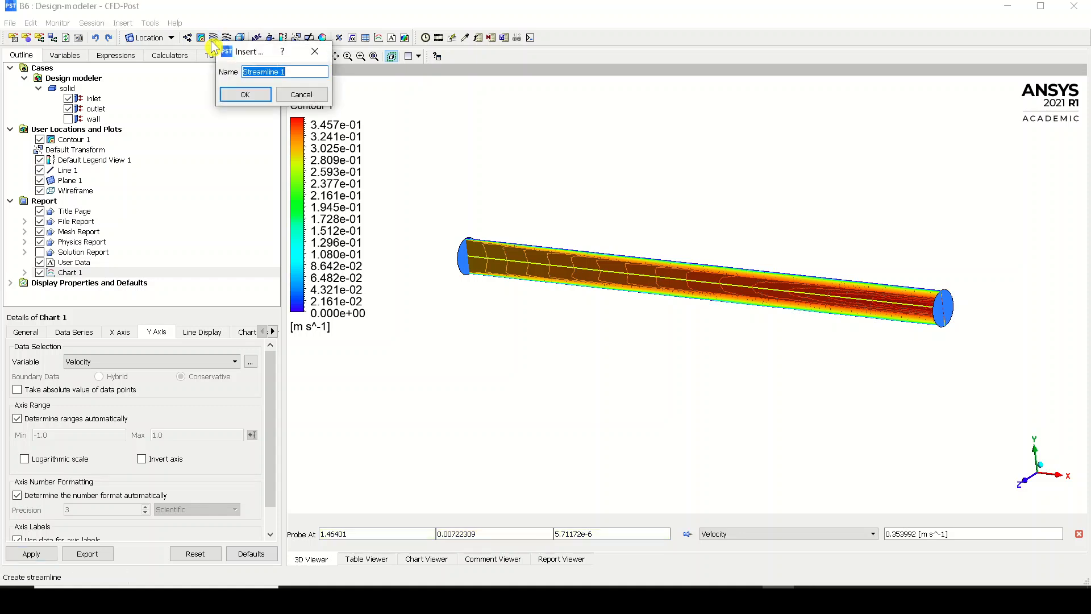
click(233, 98)
click(161, 392)
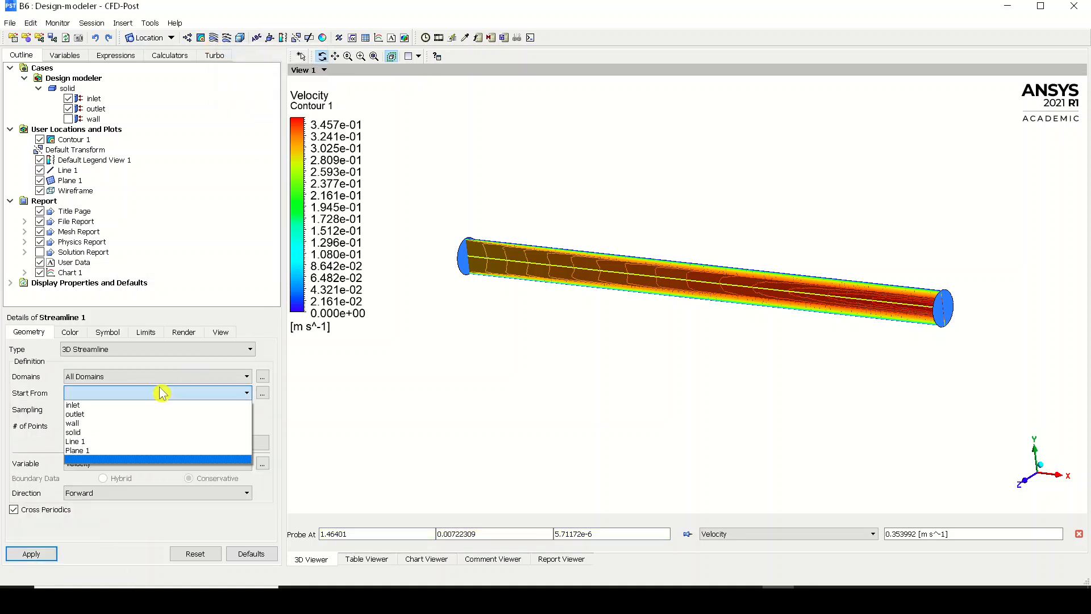
click(157, 405)
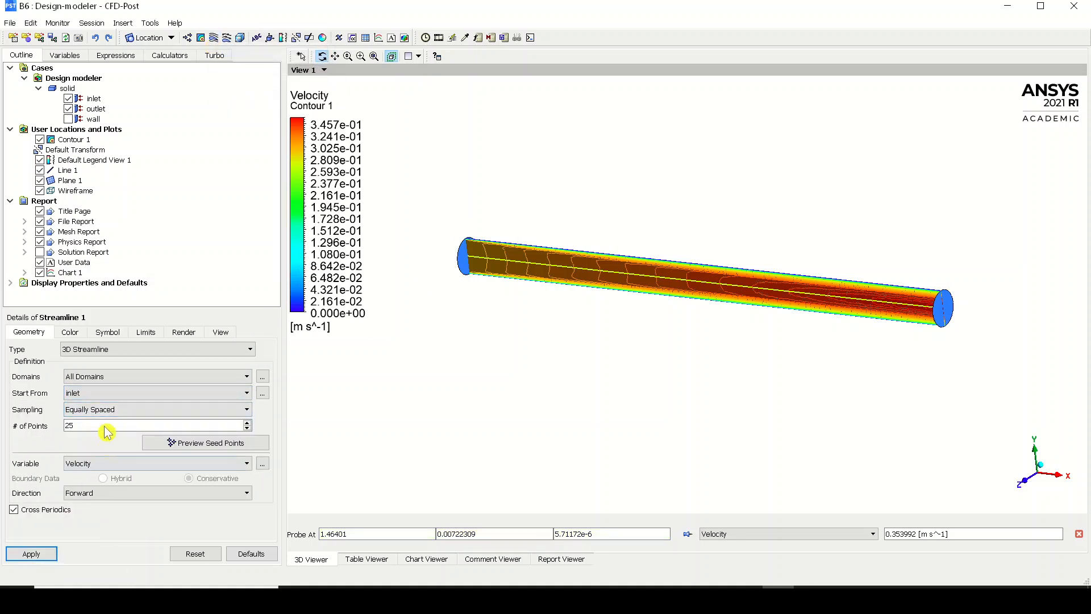
click(23, 549)
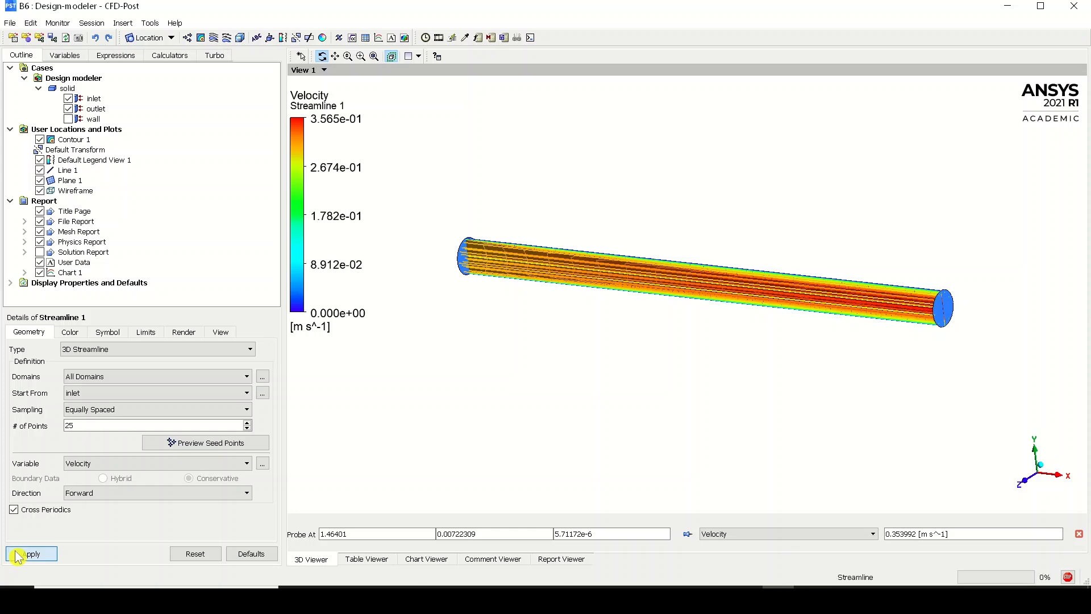
Examine the velocity streamlines along the full pipe length in a side view of the XY plane
drag(581, 365, 355, 306)
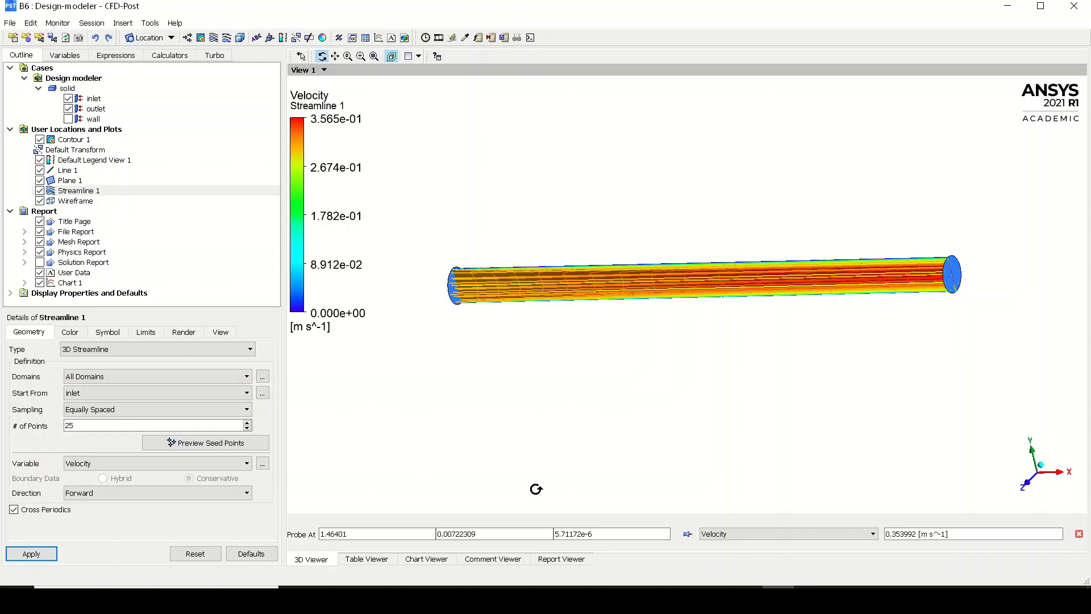
click(1036, 482)
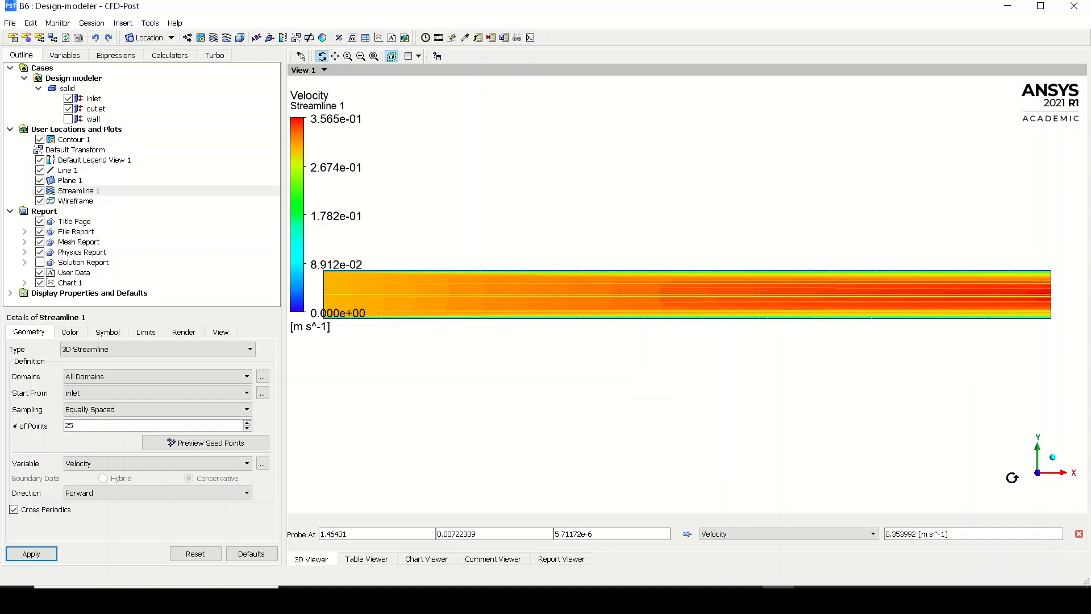
scroll(813, 404, down, 5)
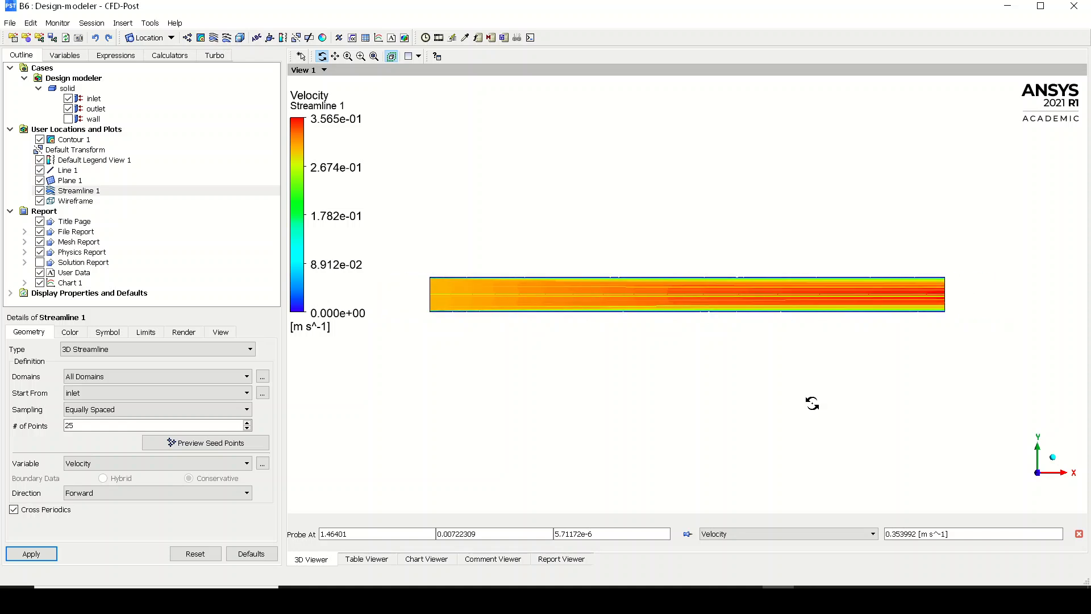